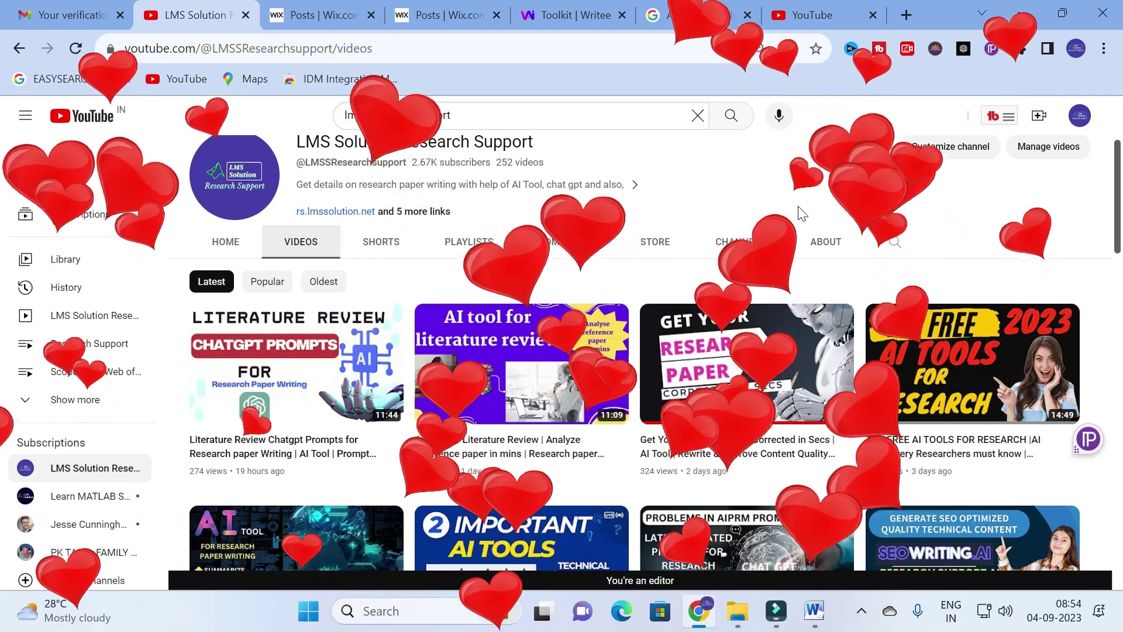
Switch to the 'AI writing tools' Google results and open Picsart's AI Writer page.
{"action": "scroll", "coordinate": [774, 290], "scroll_direction": "up", "scroll_amount": 3}
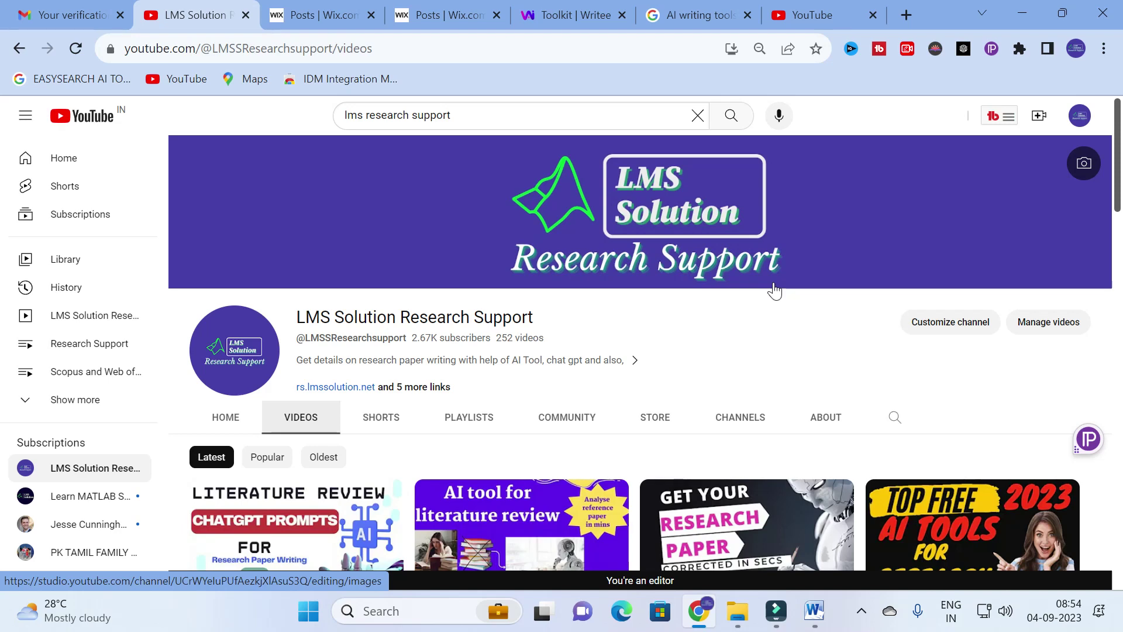
{"action": "left_click", "coordinate": [702, 15]}
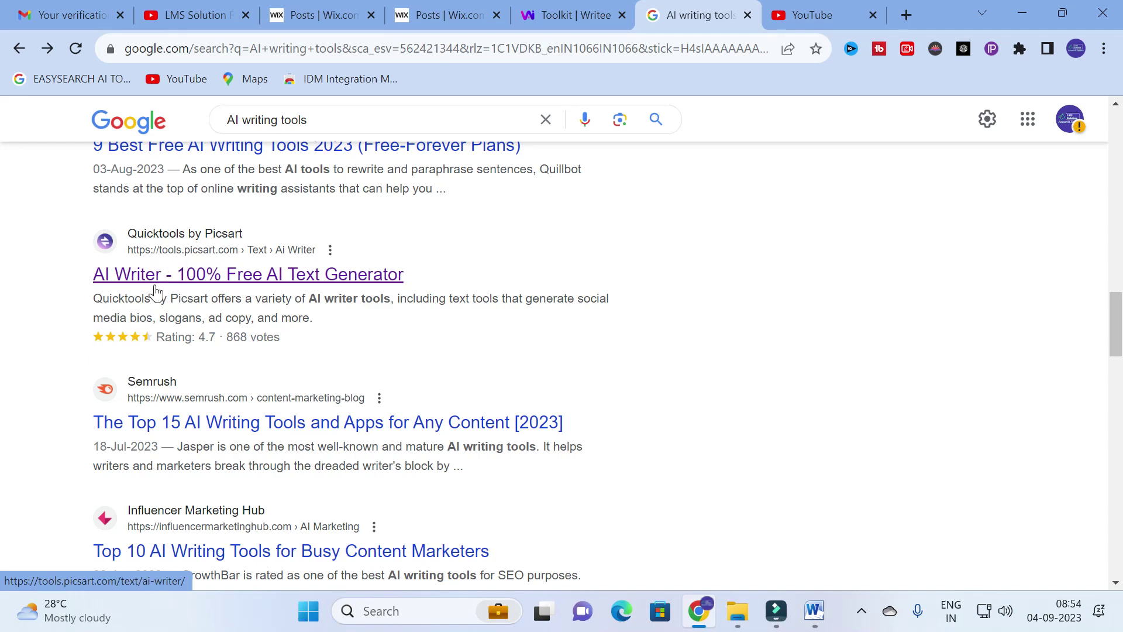
{"action": "left_click", "coordinate": [205, 275]}
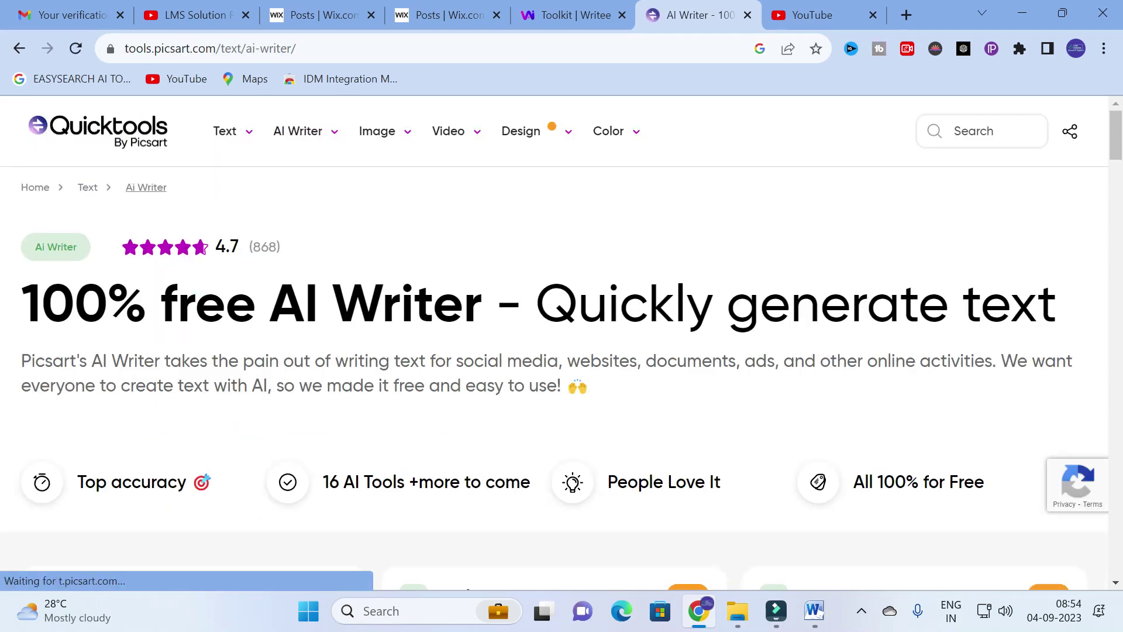
Browse the AI Writer tool cards, then open the Article Writer tool.
{"action": "scroll", "coordinate": [194, 277], "scroll_direction": "down", "scroll_amount": 8}
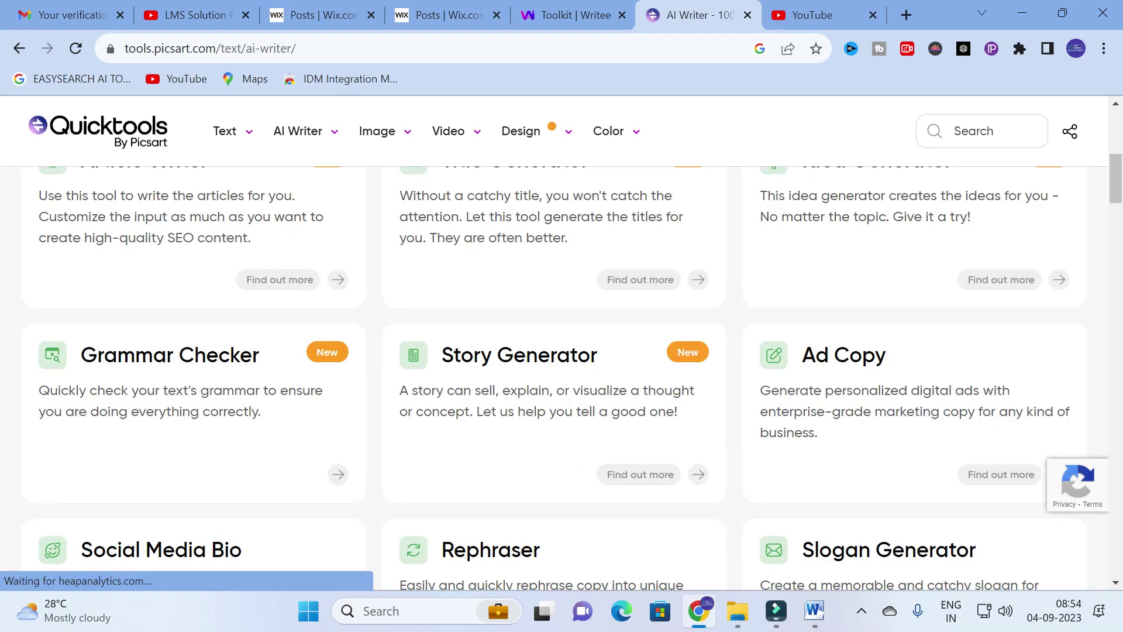
{"action": "scroll", "coordinate": [194, 277], "scroll_direction": "up", "scroll_amount": 4}
{"action": "scroll", "coordinate": [195, 277], "scroll_direction": "up", "scroll_amount": 4}
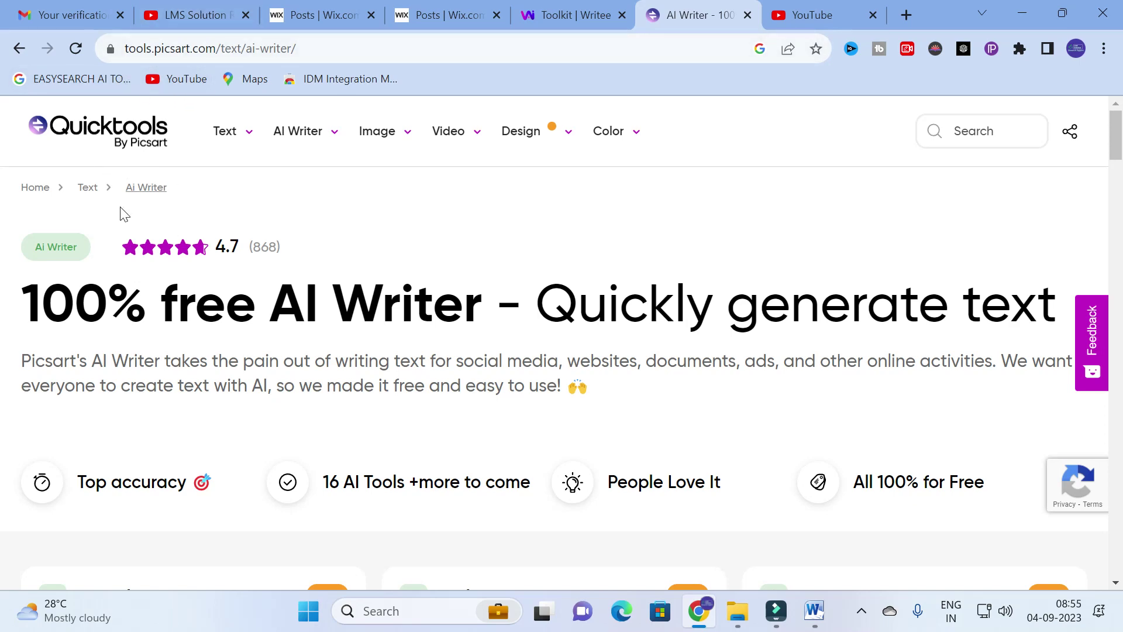
{"action": "scroll", "coordinate": [124, 214], "scroll_direction": "down", "scroll_amount": 6}
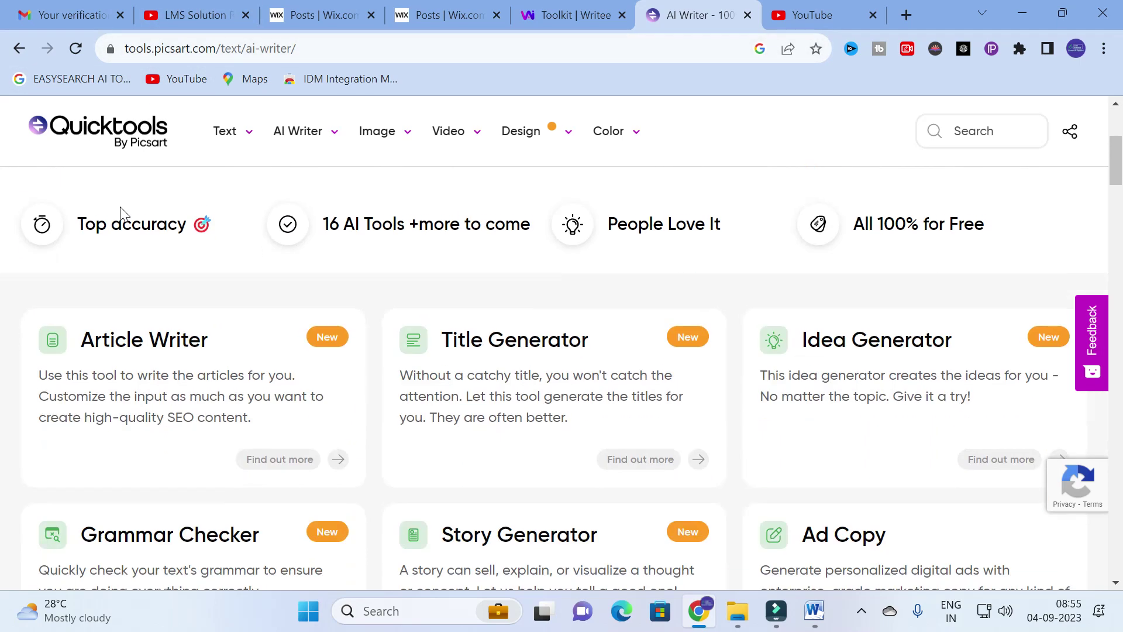
{"action": "scroll", "coordinate": [133, 252], "scroll_direction": "up", "scroll_amount": 3}
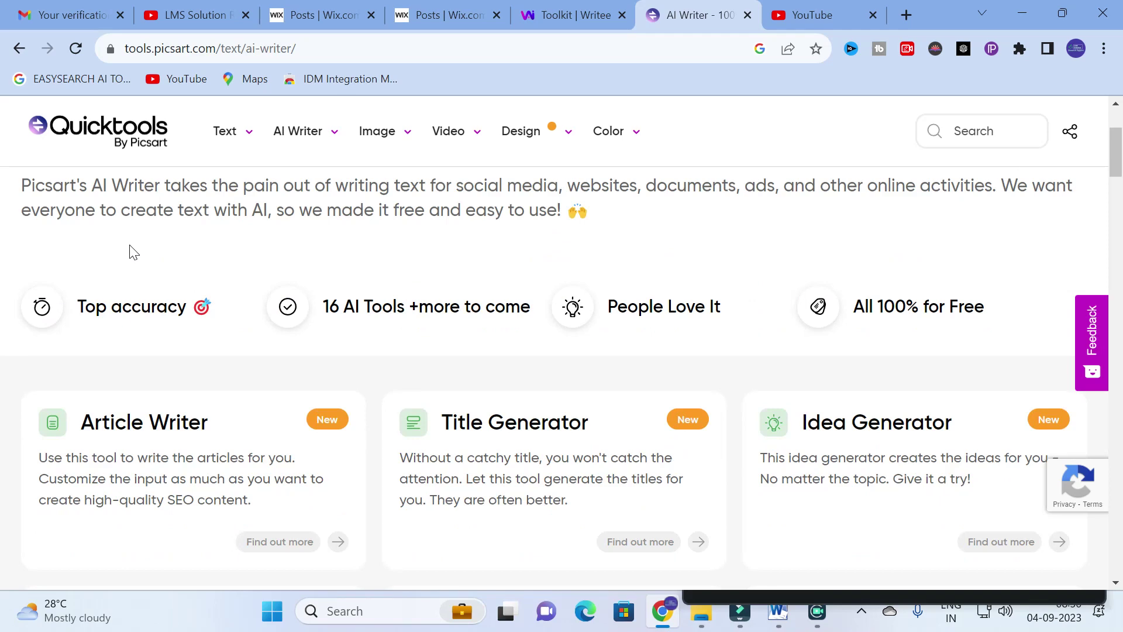
{"action": "scroll", "coordinate": [133, 251], "scroll_direction": "down", "scroll_amount": 3}
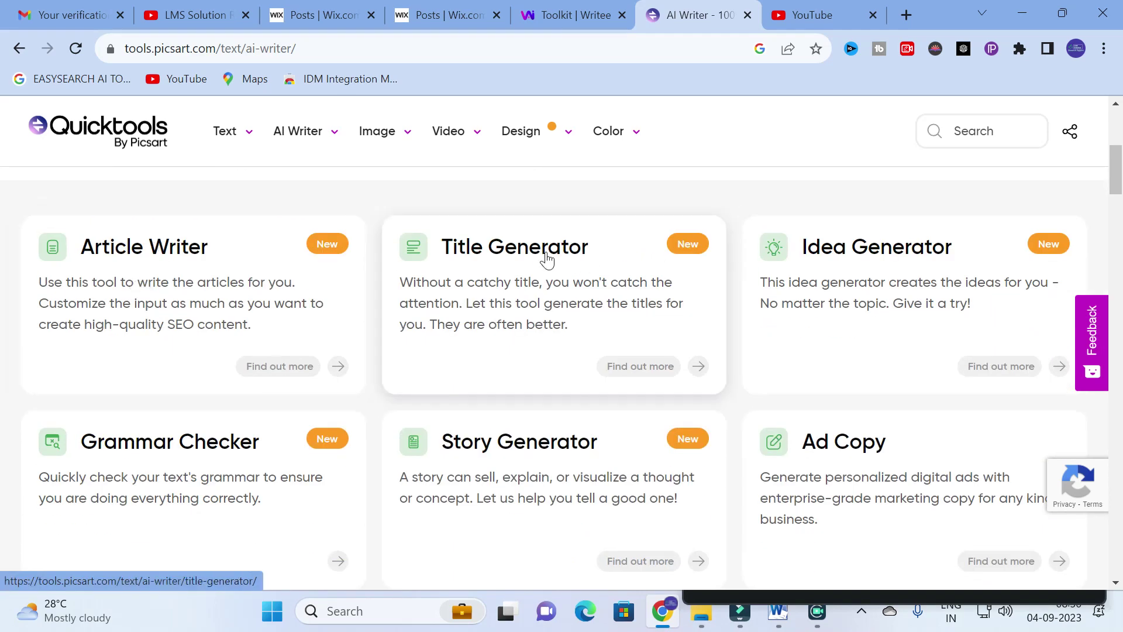
{"action": "scroll", "coordinate": [133, 361], "scroll_direction": "down", "scroll_amount": 3}
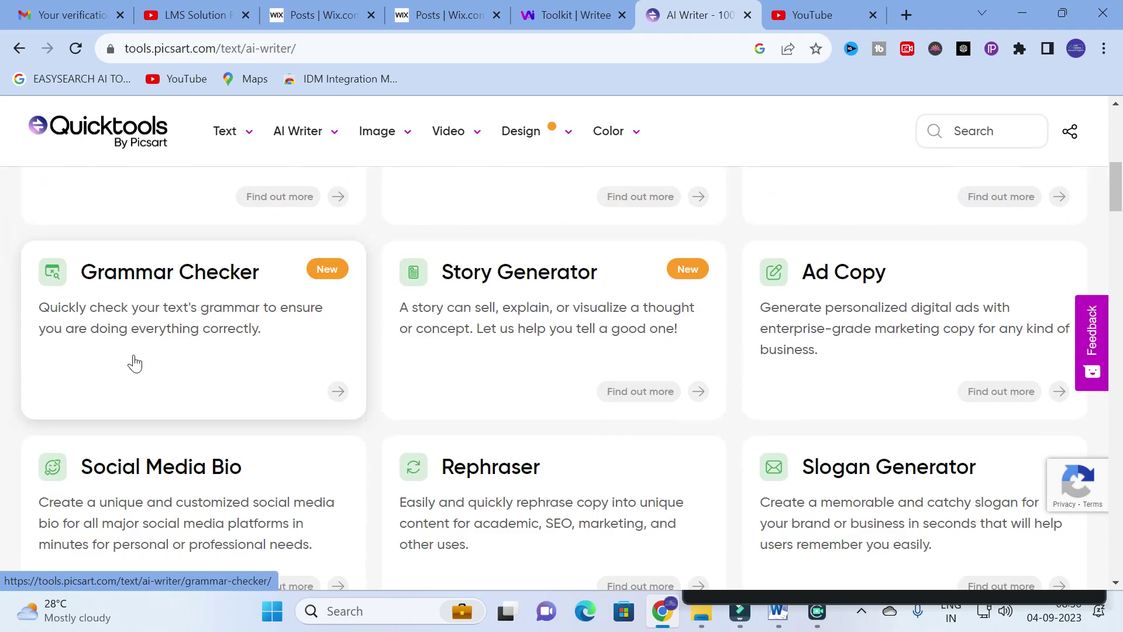
{"action": "scroll", "coordinate": [145, 314], "scroll_direction": "down", "scroll_amount": 3}
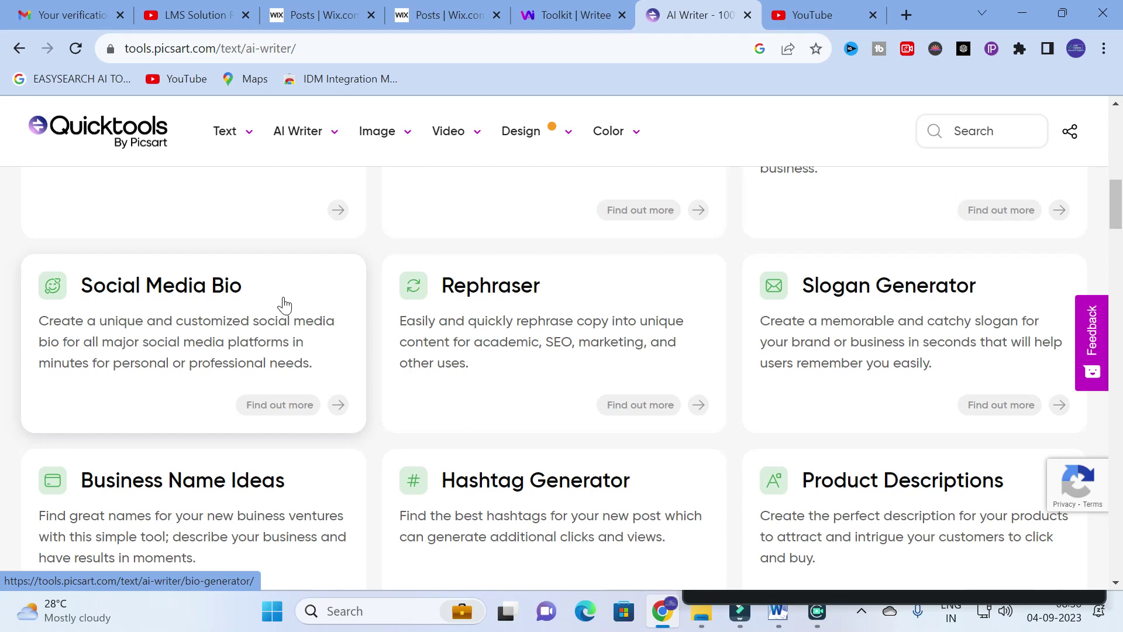
{"action": "scroll", "coordinate": [52, 337], "scroll_direction": "down", "scroll_amount": 3}
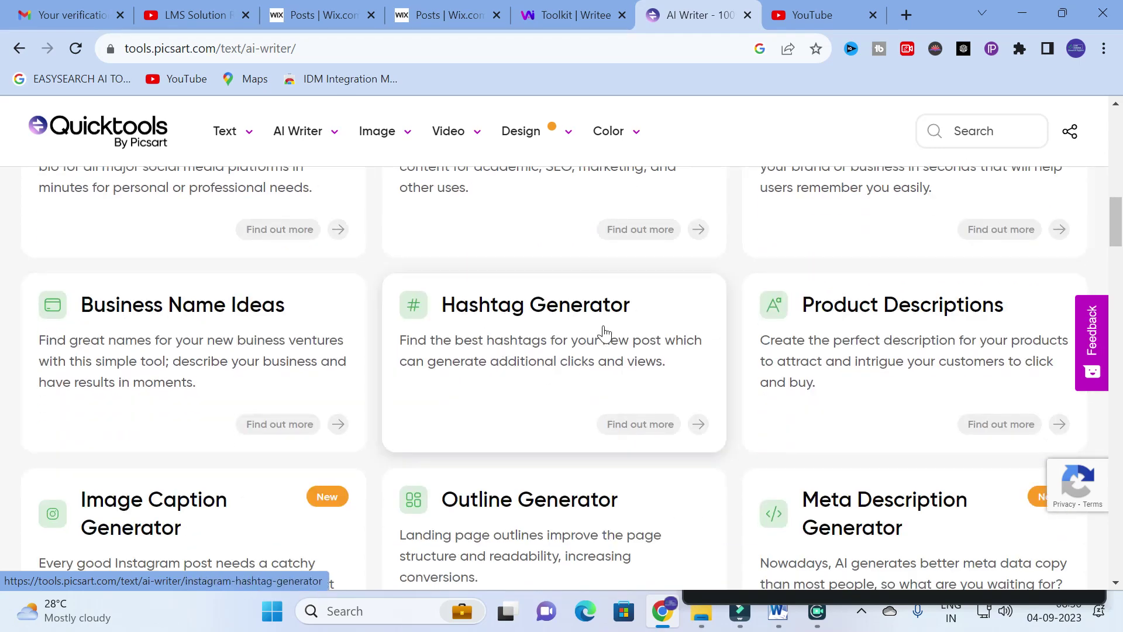
{"action": "scroll", "coordinate": [880, 307], "scroll_direction": "down", "scroll_amount": 2}
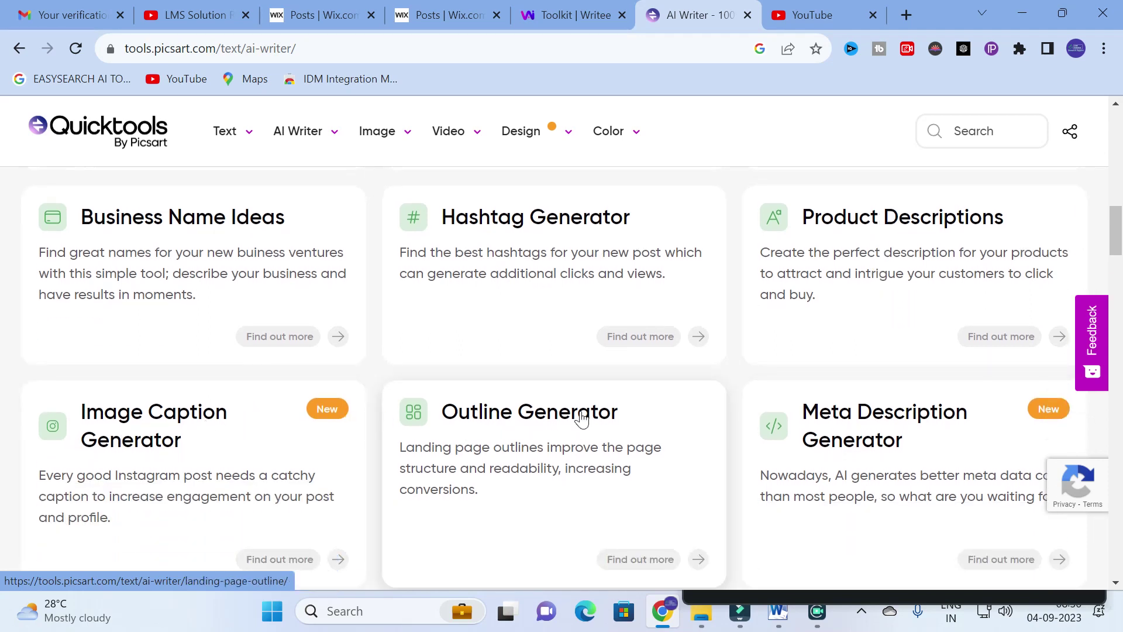
{"action": "scroll", "coordinate": [585, 417], "scroll_direction": "down", "scroll_amount": 2}
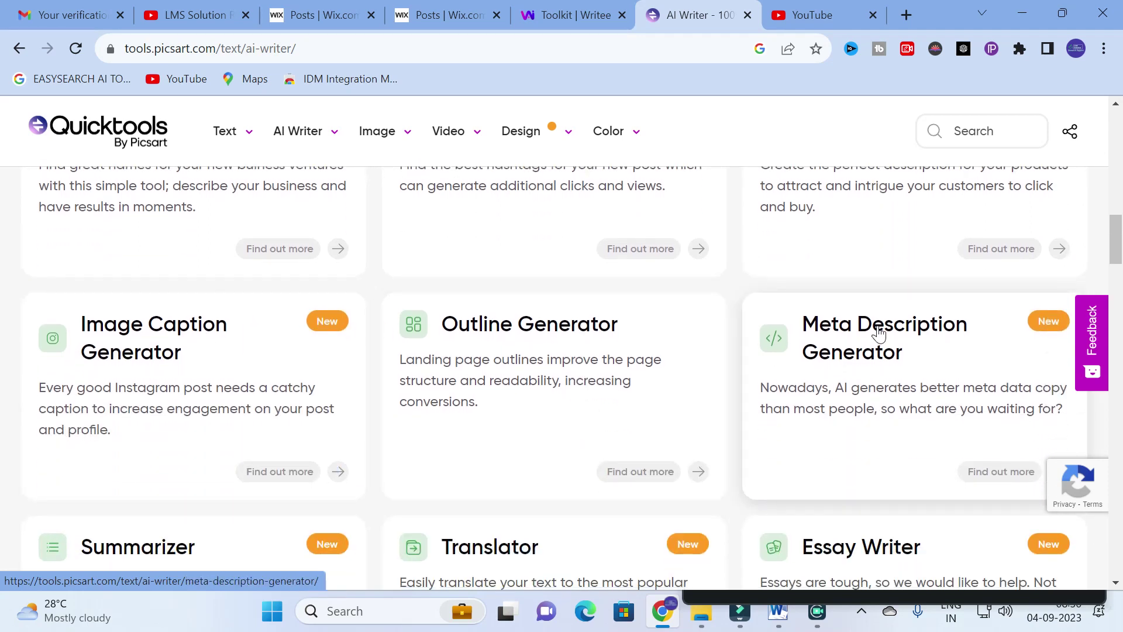
{"action": "scroll", "coordinate": [292, 403], "scroll_direction": "down", "scroll_amount": 3}
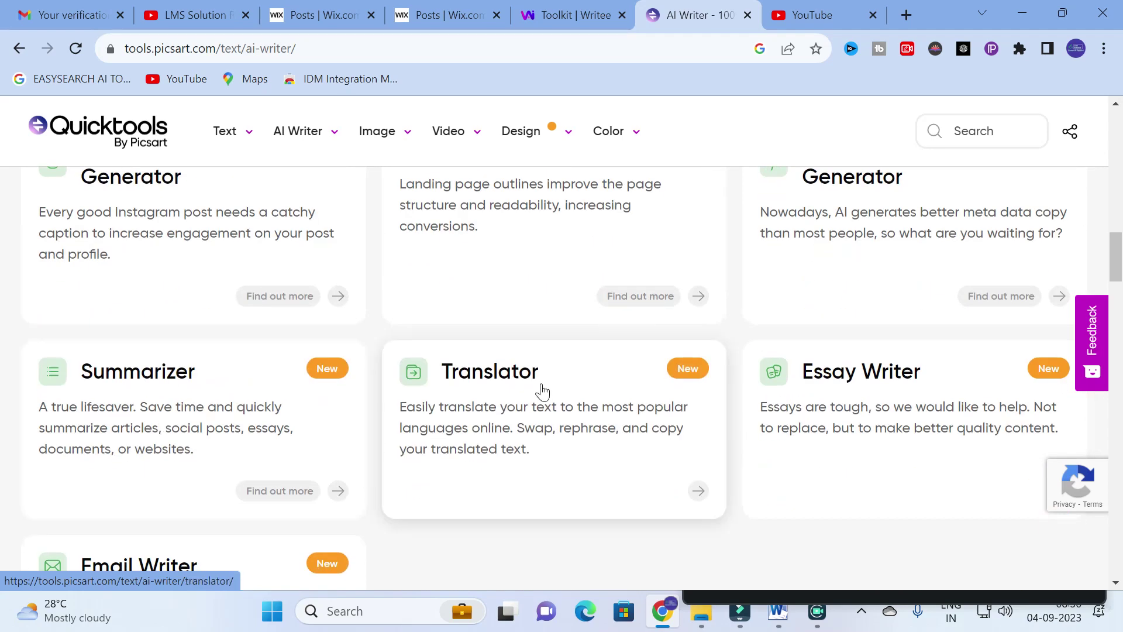
{"action": "scroll", "coordinate": [126, 468], "scroll_direction": "down", "scroll_amount": 3}
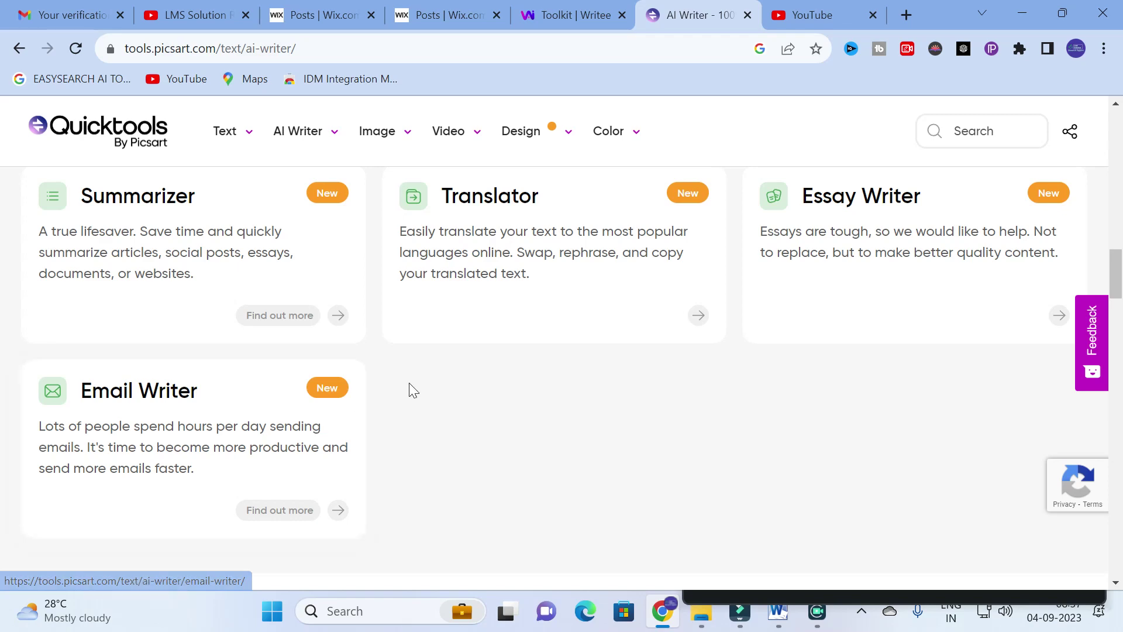
{"action": "scroll", "coordinate": [409, 386], "scroll_direction": "up", "scroll_amount": 5}
{"action": "scroll", "coordinate": [409, 389], "scroll_direction": "up", "scroll_amount": 8}
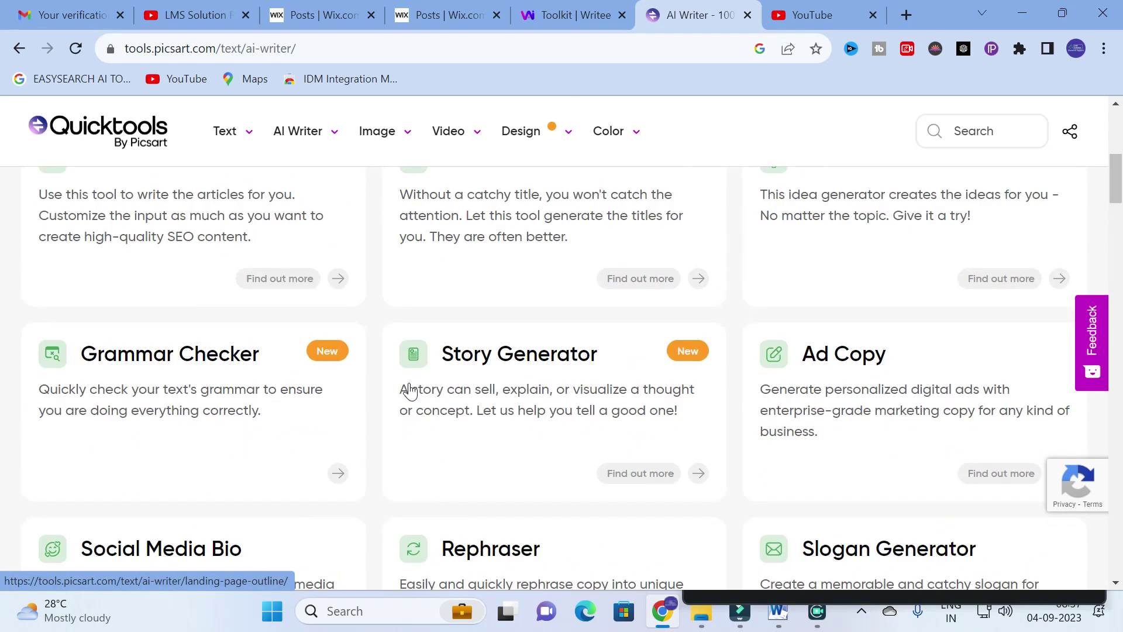
{"action": "left_click", "coordinate": [133, 251]}
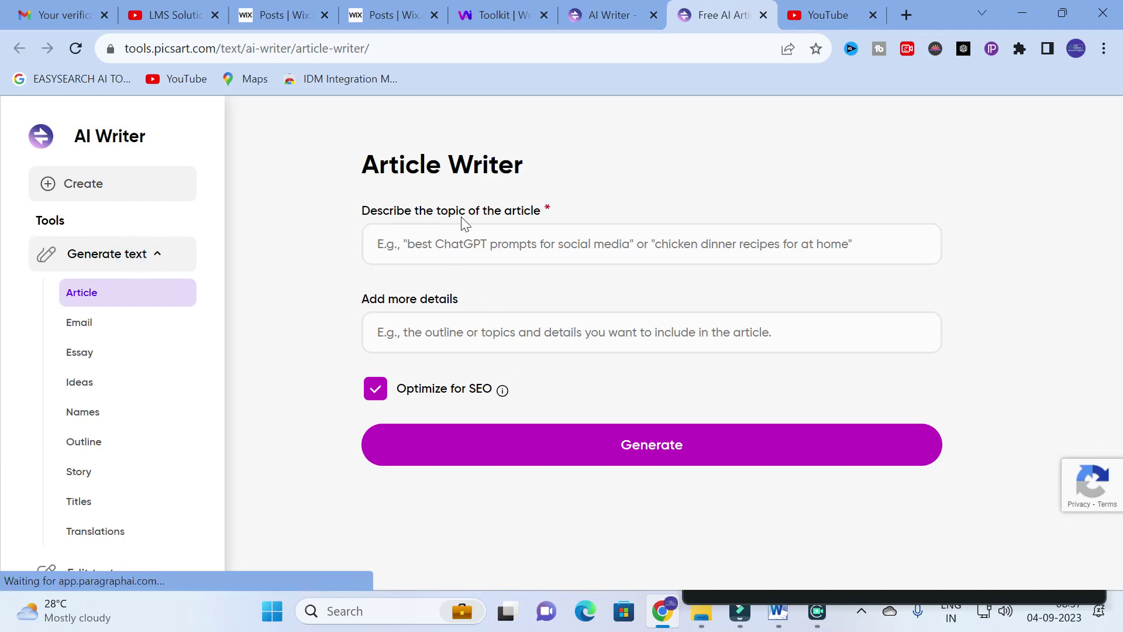
Enter the article topic 'renewable energy sources for the future power sector'.
{"action": "left_click", "coordinate": [479, 243]}
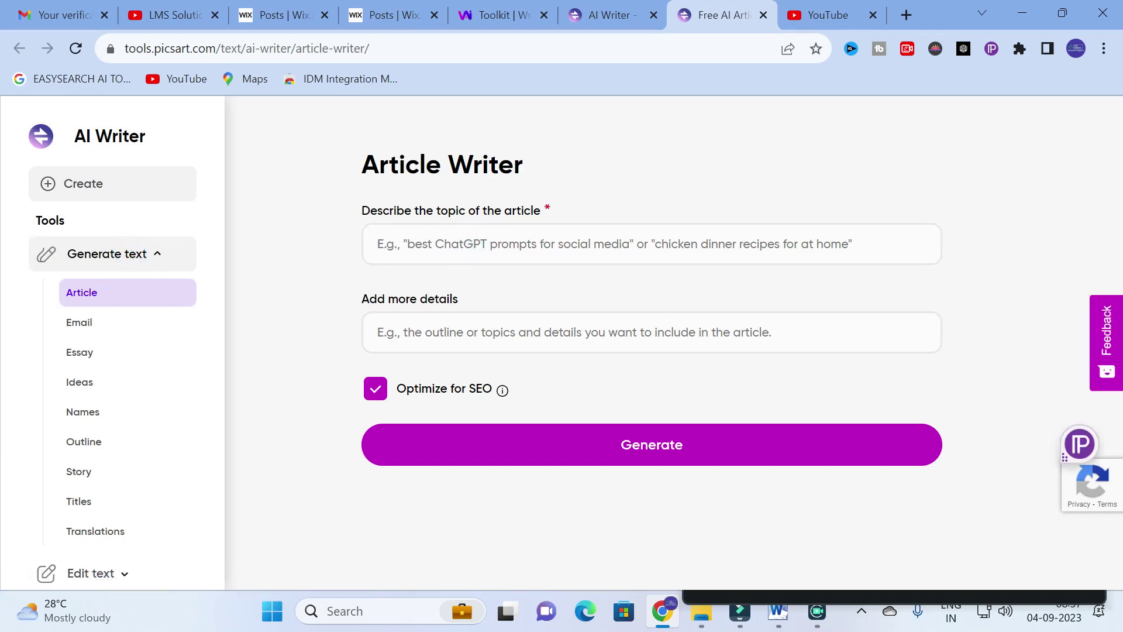
{"action": "type", "text": "reb"}
{"action": "type", "text": "nw"}
{"action": "key", "text": "BackSpace"}
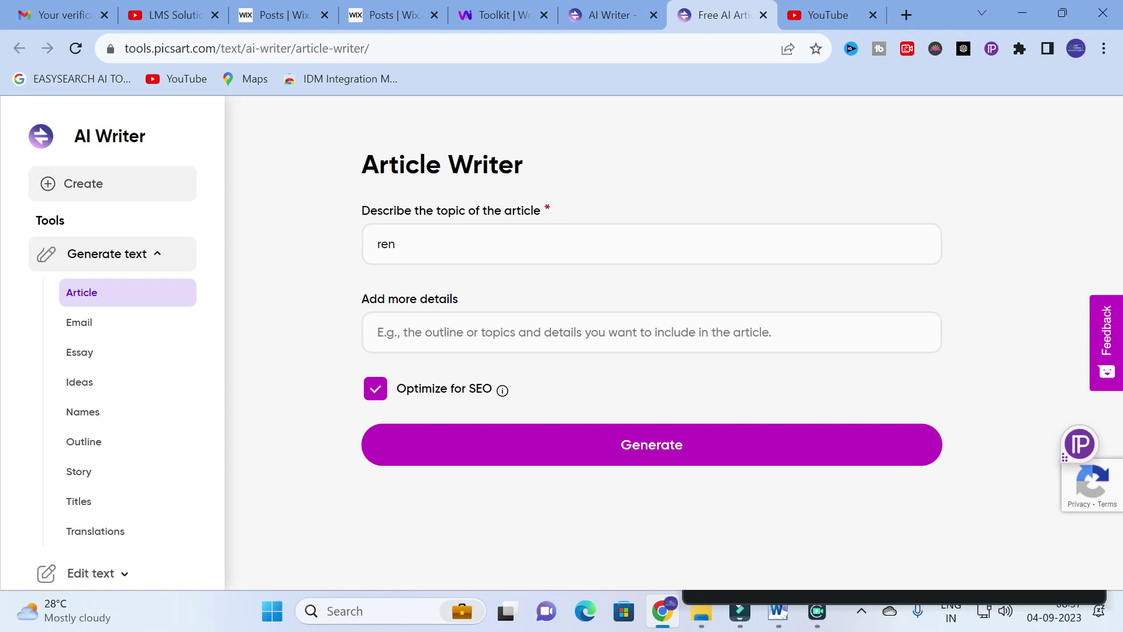
{"action": "type", "text": "ewable energy soureces"}
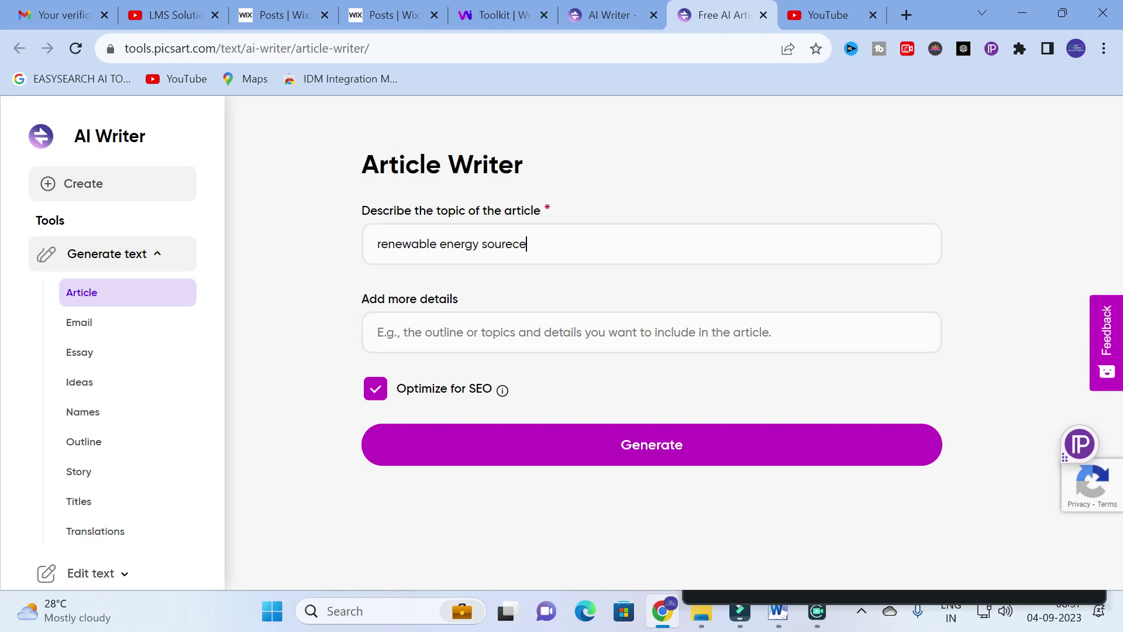
{"action": "key", "text": "BackSpace"}
{"action": "key", "text": "BackSpace"}
{"action": "key", "text": "BackSpace"}
{"action": "type", "text": "rces for the future powe"}
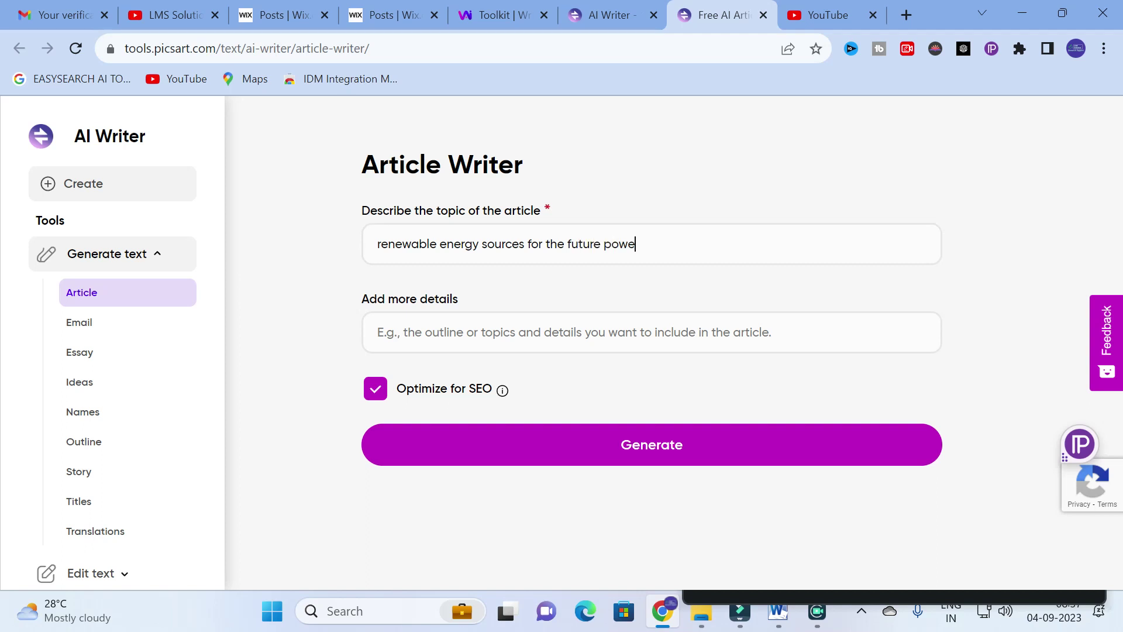
{"action": "type", "text": "r sector"}
Add the details solar, wind, biogas and generate the article.
{"action": "left_click", "coordinate": [436, 330]}
{"action": "type", "text": "solar,wind"}
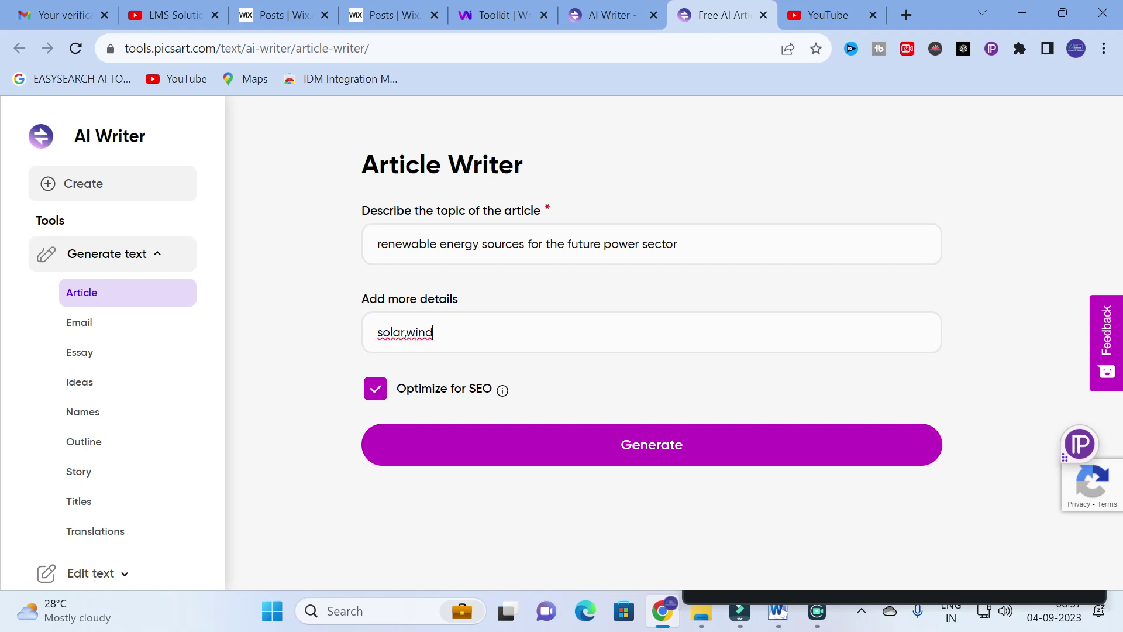
{"action": "type", "text": " biogas,"}
{"action": "left_click", "coordinate": [660, 468]}
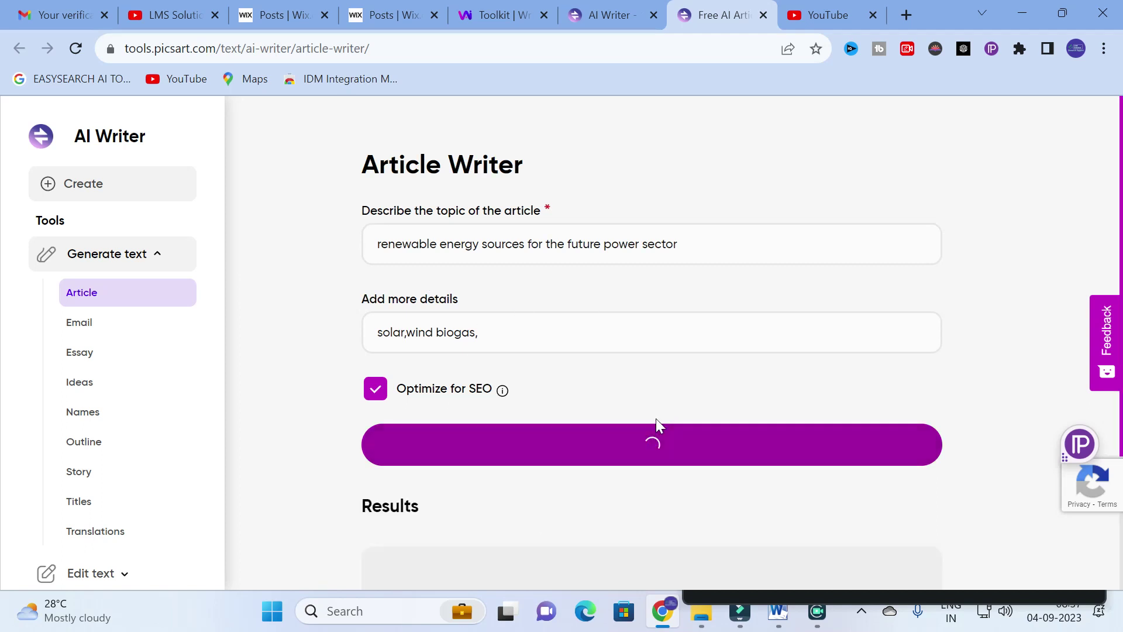
Read the 513-word renewable energy article to its conclusion, then close the Article Writer tab.
{"action": "scroll", "coordinate": [626, 292], "scroll_direction": "down", "scroll_amount": 3}
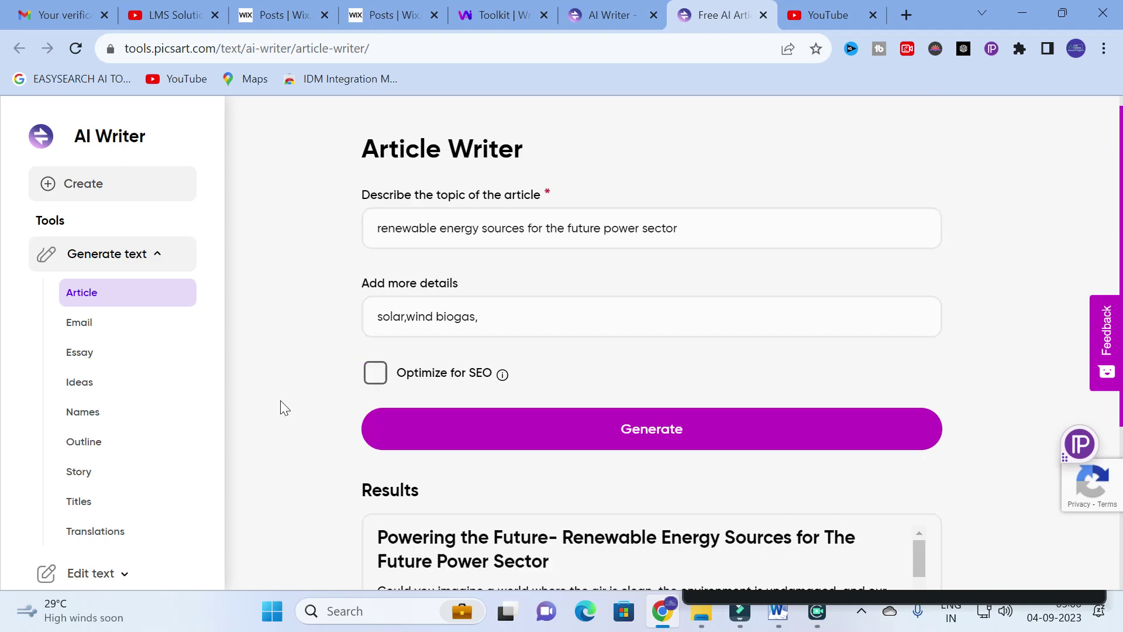
{"action": "scroll", "coordinate": [283, 399], "scroll_direction": "down", "scroll_amount": 4}
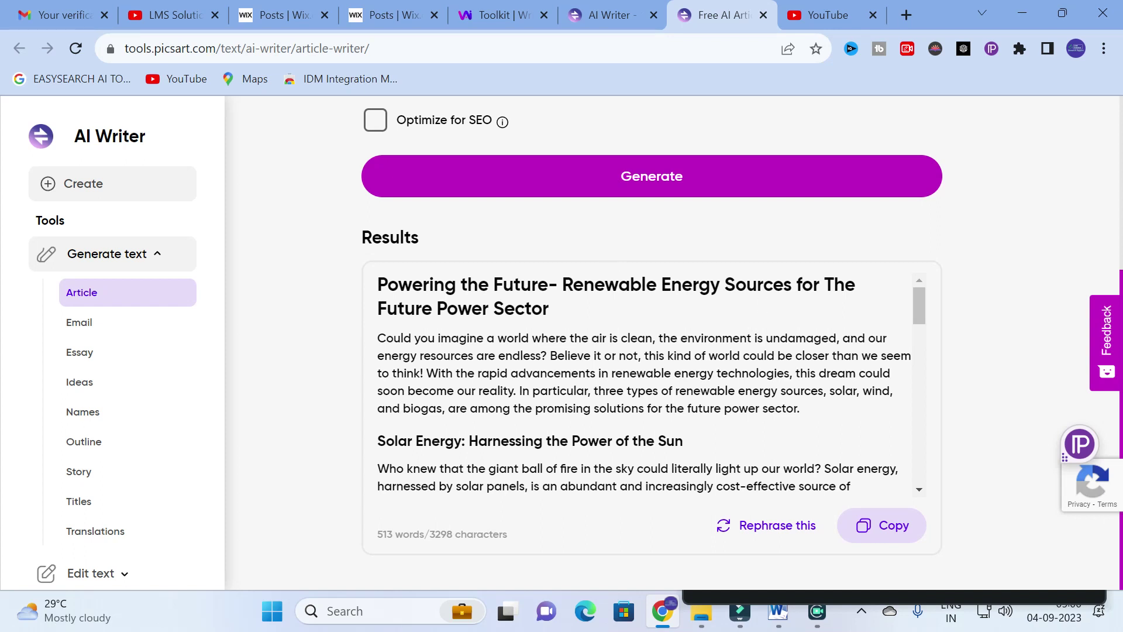
{"action": "scroll", "coordinate": [452, 339], "scroll_direction": "down", "scroll_amount": 2}
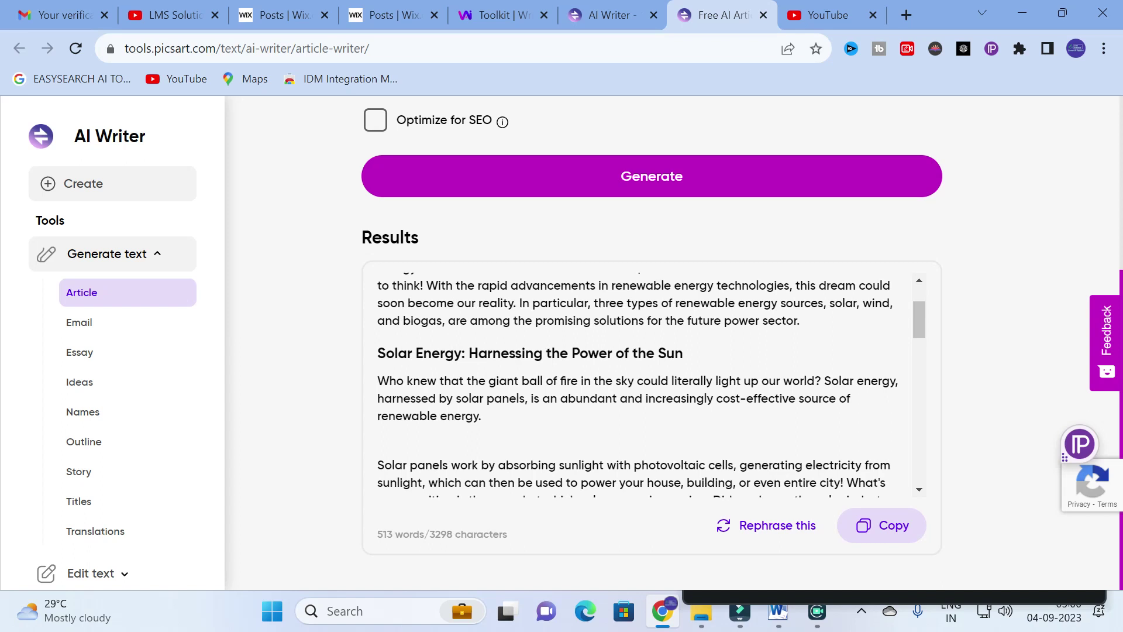
{"action": "scroll", "coordinate": [651, 385], "scroll_direction": "down", "scroll_amount": 2}
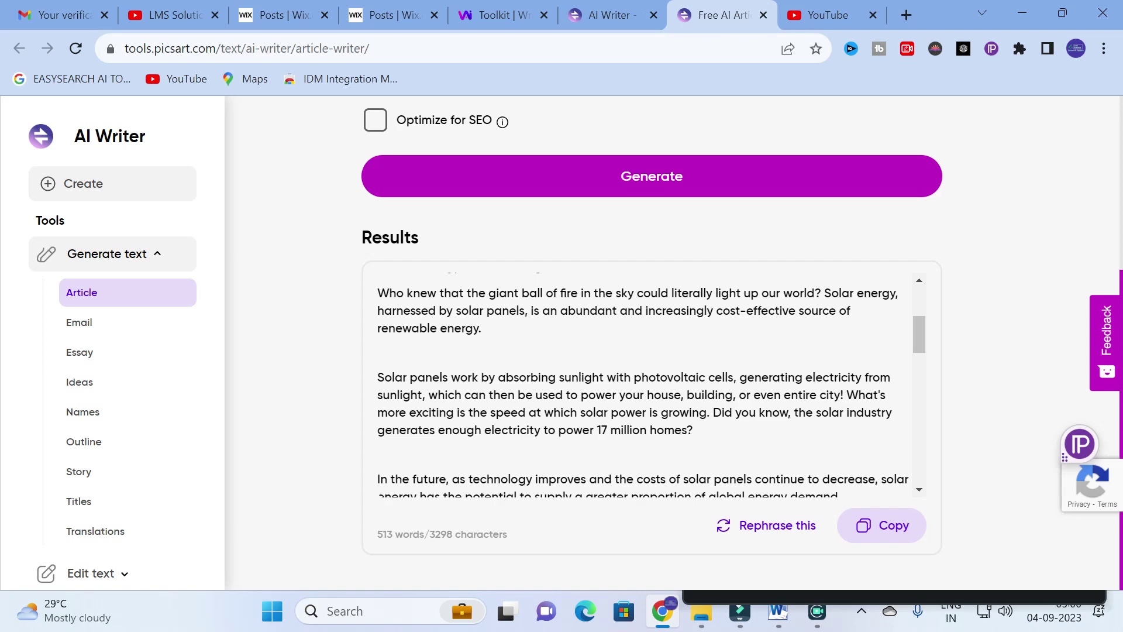
{"action": "scroll", "coordinate": [585, 363], "scroll_direction": "down", "scroll_amount": 15}
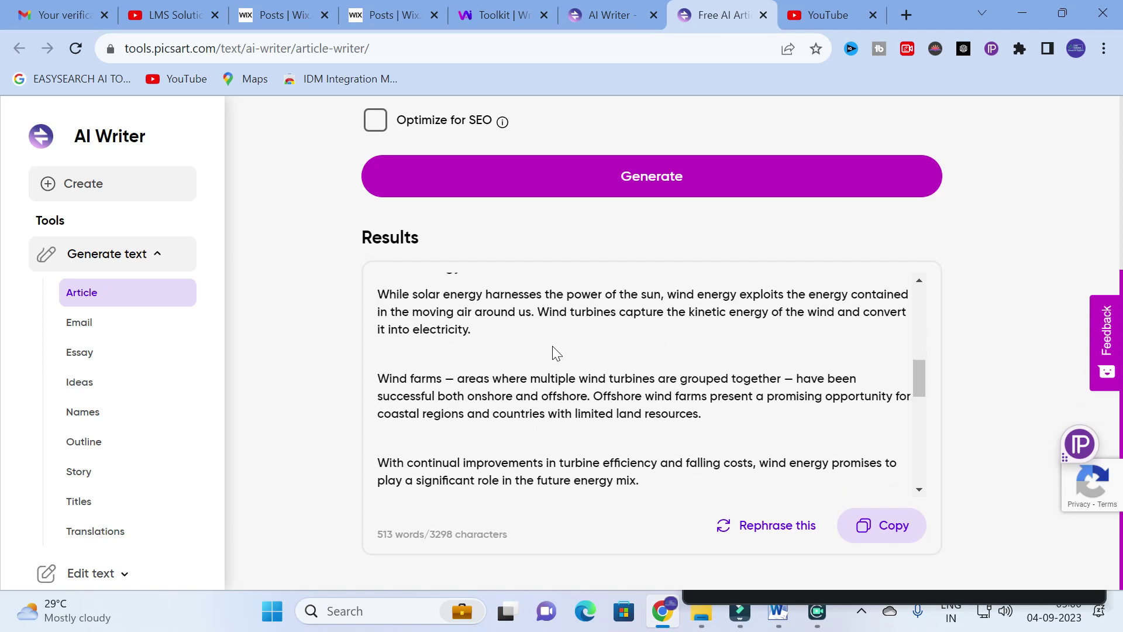
{"action": "scroll", "coordinate": [539, 349], "scroll_direction": "up", "scroll_amount": 4}
{"action": "scroll", "coordinate": [539, 349], "scroll_direction": "down", "scroll_amount": 2}
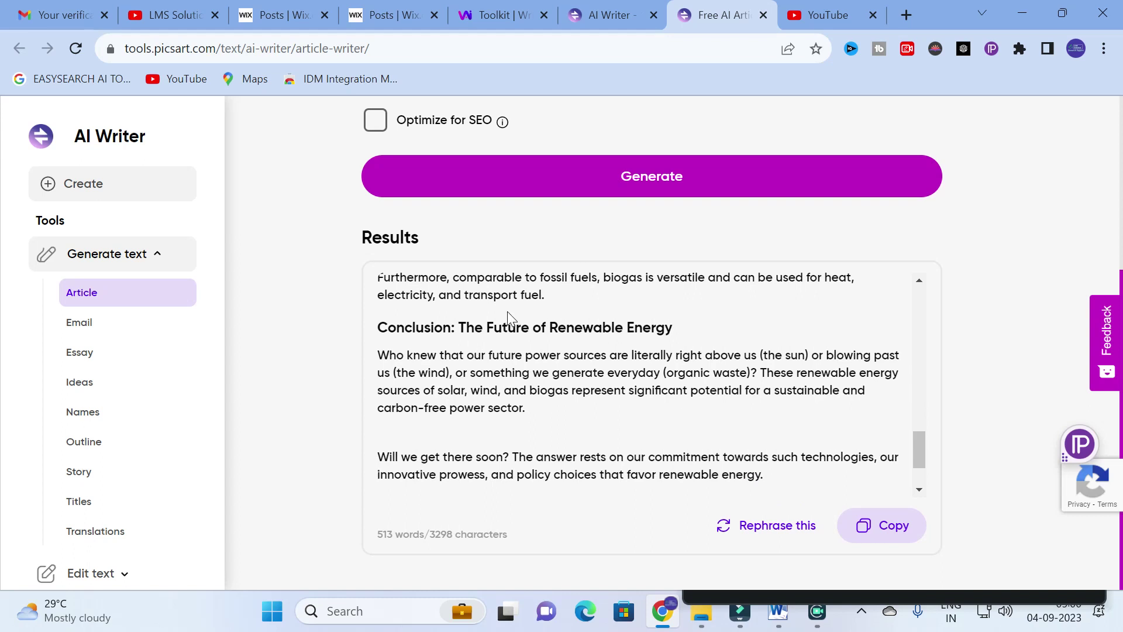
{"action": "scroll", "coordinate": [522, 357], "scroll_direction": "down", "scroll_amount": 2}
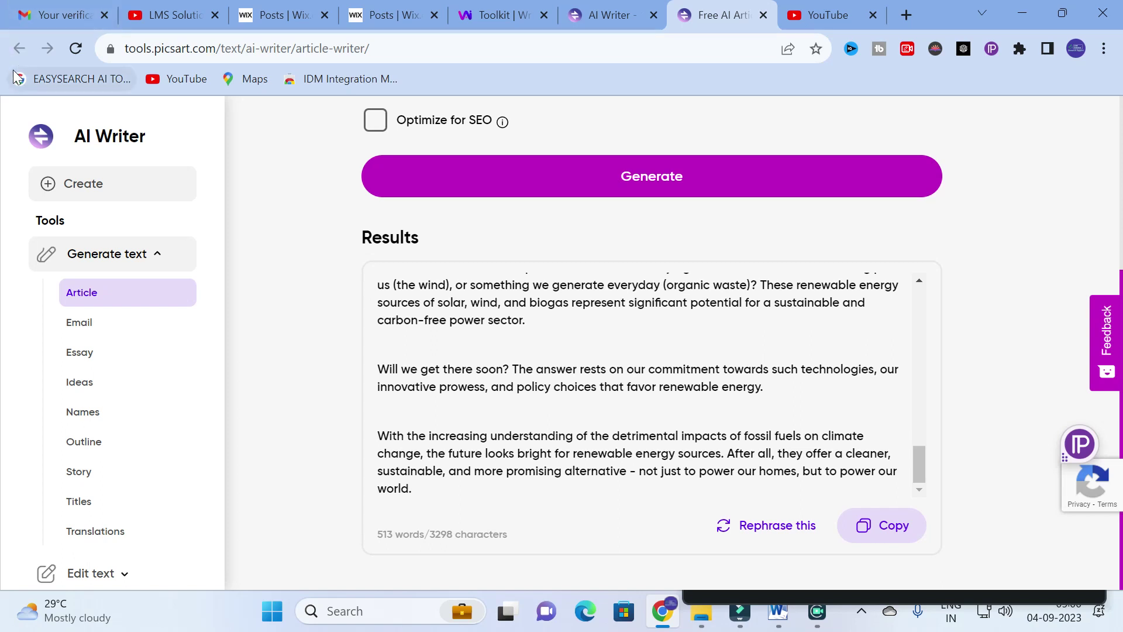
{"action": "left_click", "coordinate": [763, 15]}
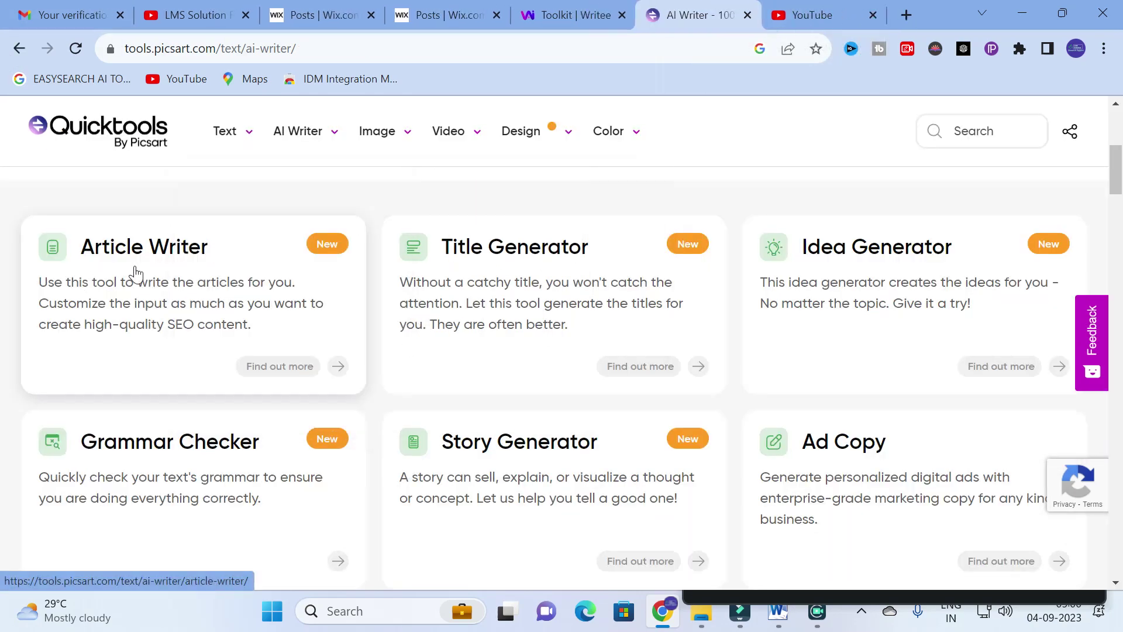
Open the Grammar Checker and bring up the 'BASICS OF PV' Word document.
{"action": "scroll", "coordinate": [135, 273], "scroll_direction": "down", "scroll_amount": 3}
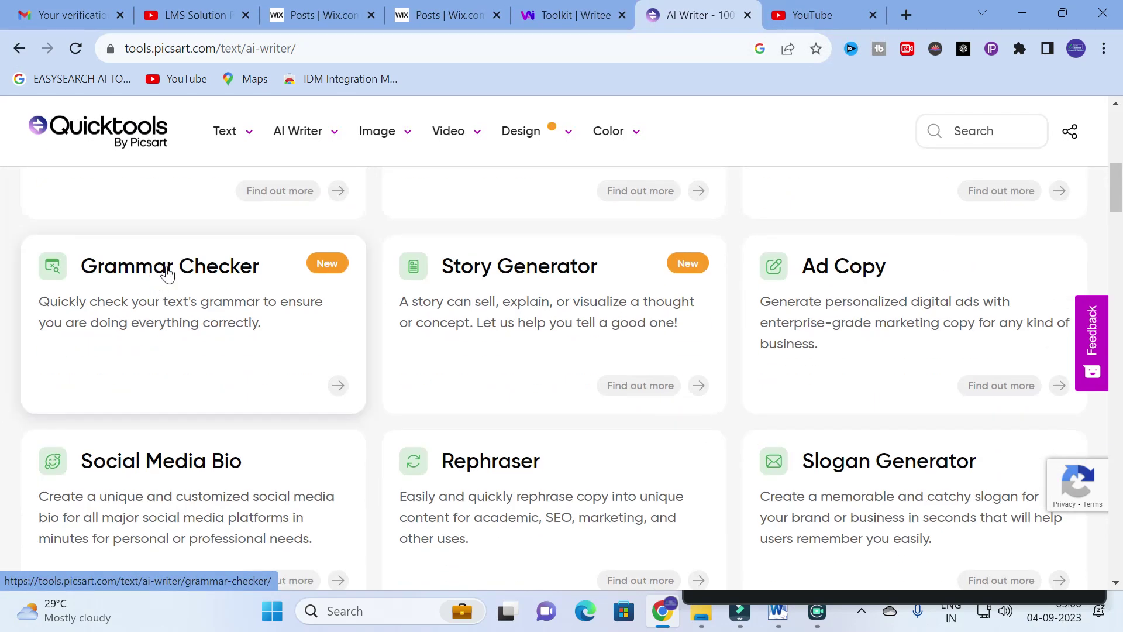
{"action": "left_click", "coordinate": [167, 267]}
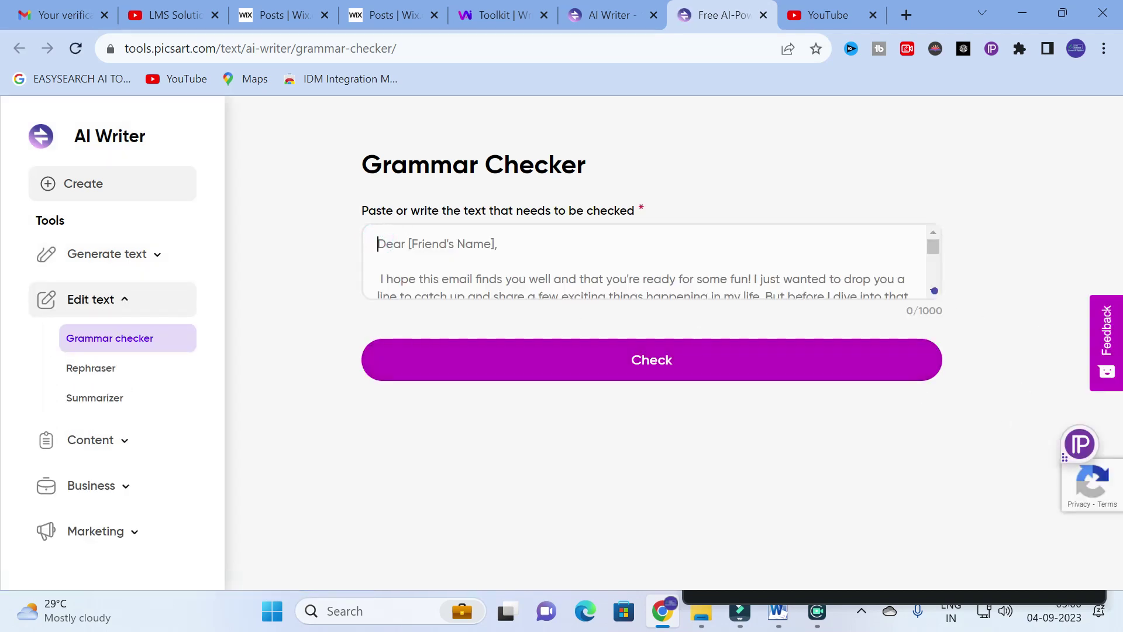
{"action": "left_click", "coordinate": [817, 611]}
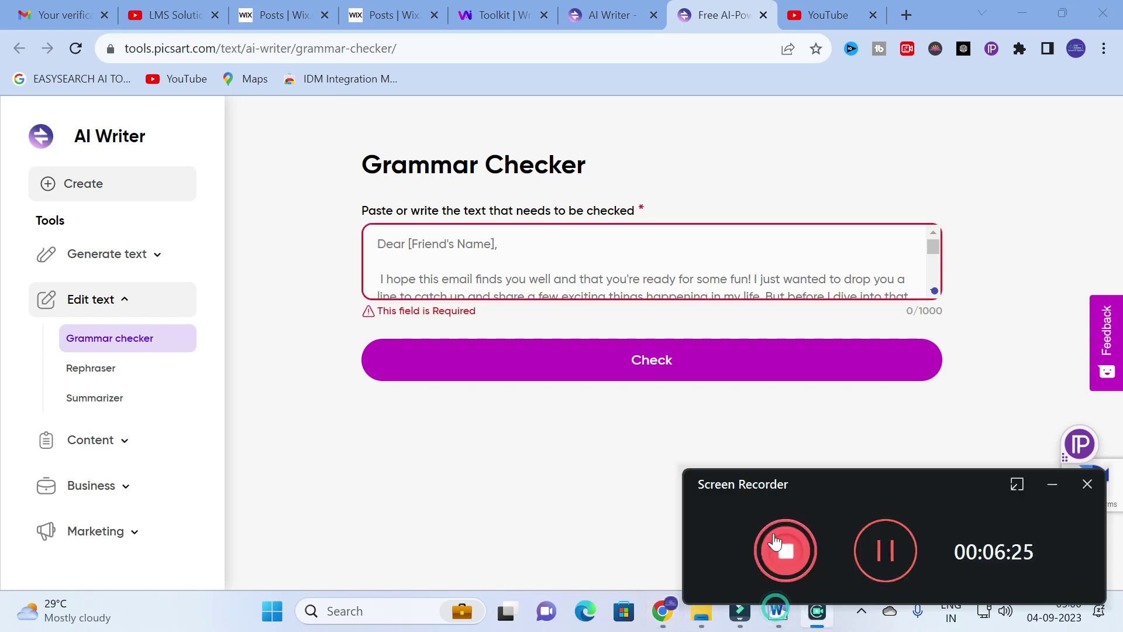
{"action": "left_click", "coordinate": [1047, 484]}
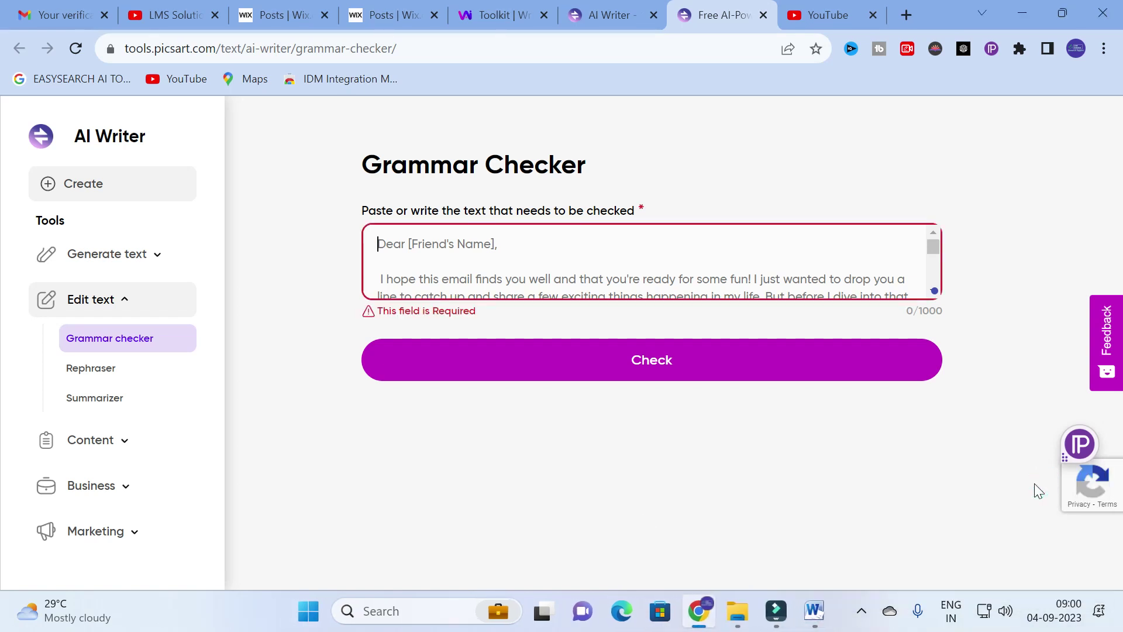
{"action": "mouse_move", "coordinate": [815, 611]}
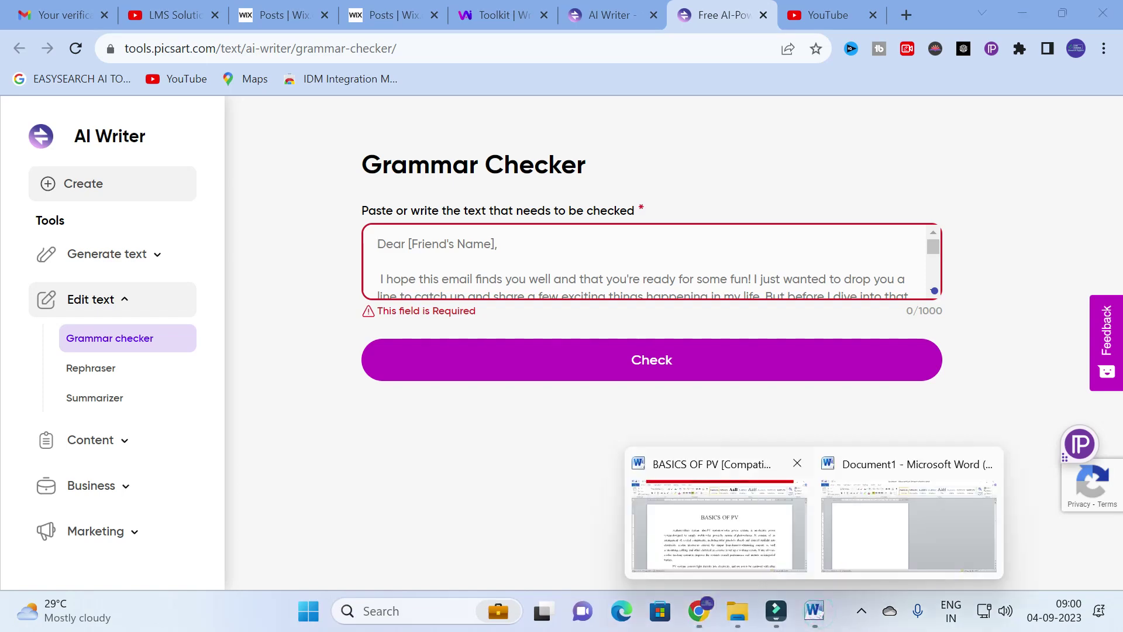
{"action": "left_click", "coordinate": [764, 505]}
Copy the PV systems paragraph into the Grammar Checker text box.
{"action": "scroll", "coordinate": [726, 541], "scroll_direction": "down", "scroll_amount": 4}
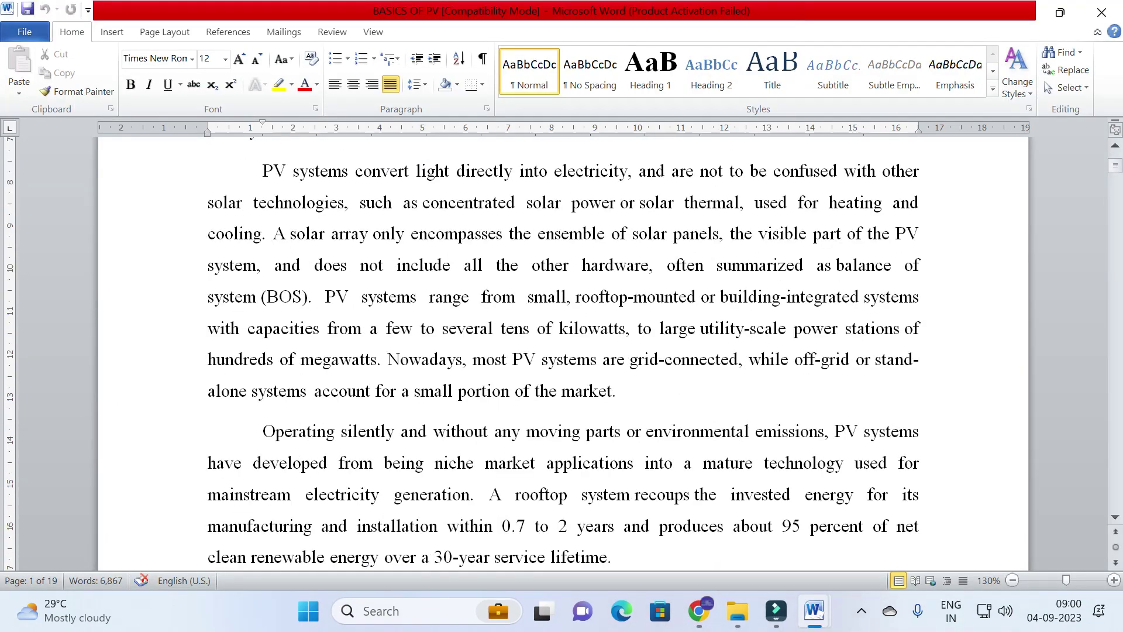
{"action": "triple_click", "coordinate": [271, 171]}
{"action": "key", "text": "ctrl+c"}
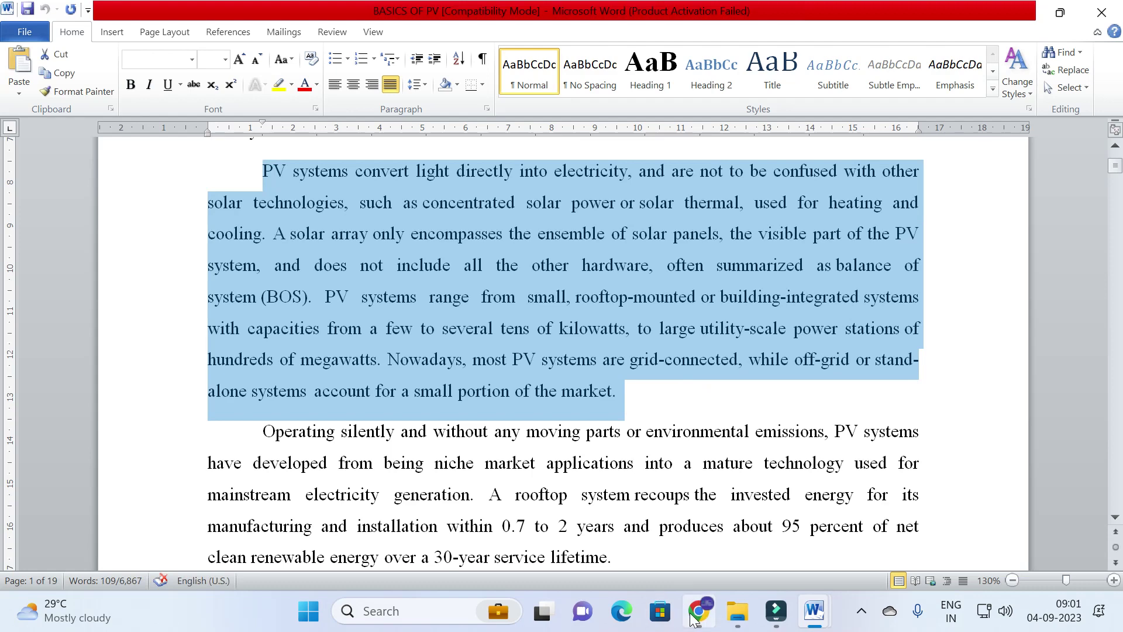
{"action": "left_click", "coordinate": [698, 611]}
{"action": "key", "text": "ctrl+v"}
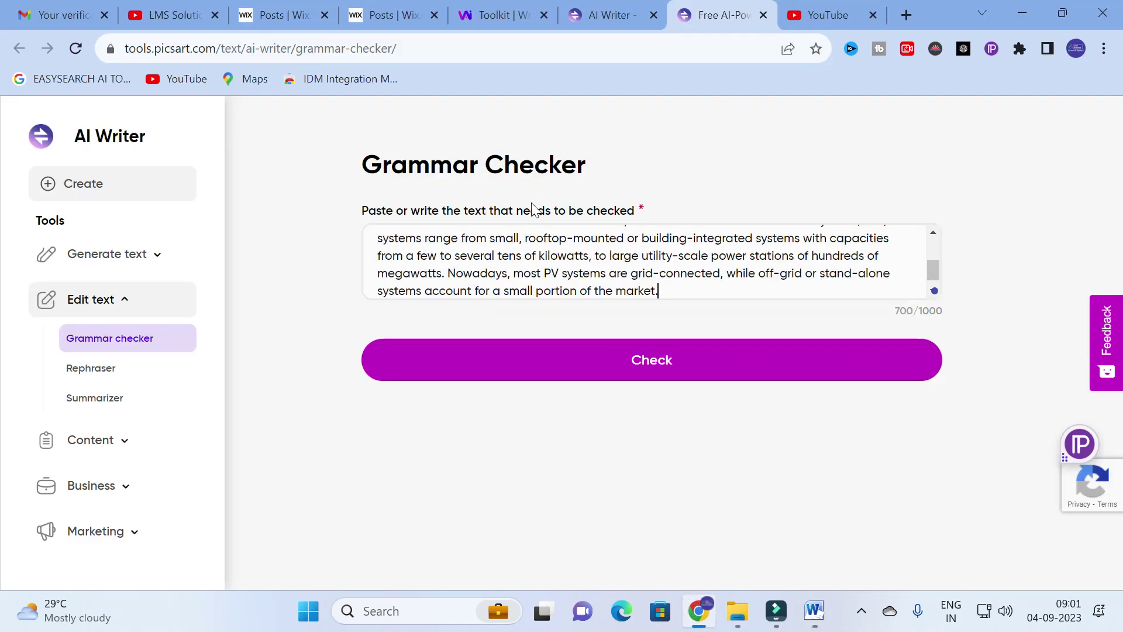
Run the grammar check and review the corrected 121-word PV paragraph.
{"action": "left_click", "coordinate": [615, 362]}
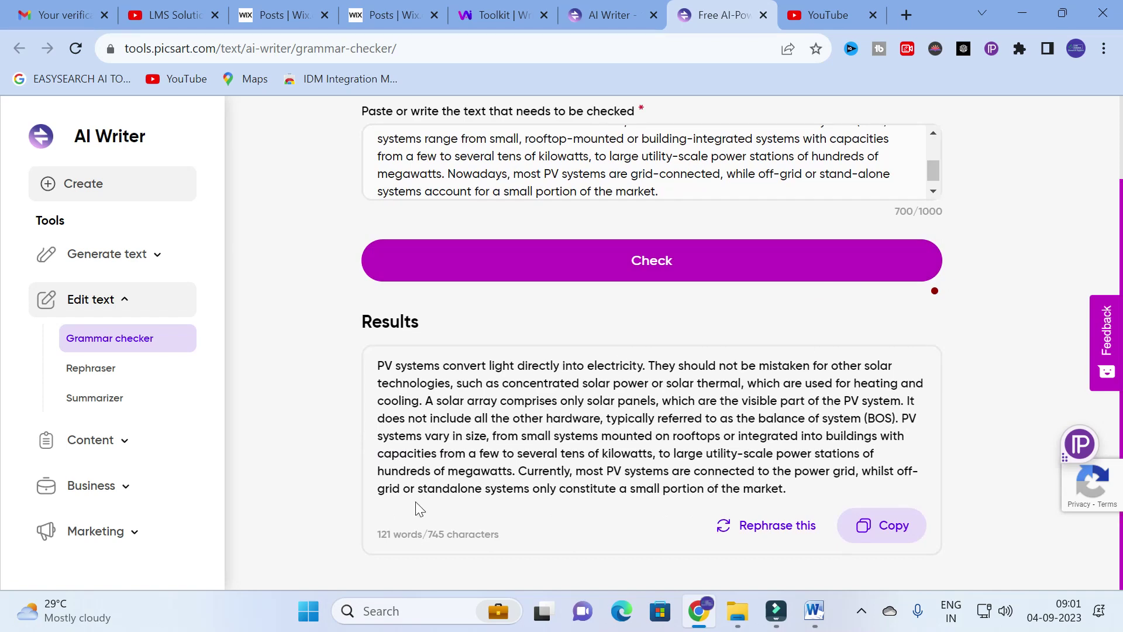
{"action": "scroll", "coordinate": [478, 423], "scroll_direction": "up", "scroll_amount": 1}
{"action": "scroll", "coordinate": [479, 423], "scroll_direction": "up", "scroll_amount": 2}
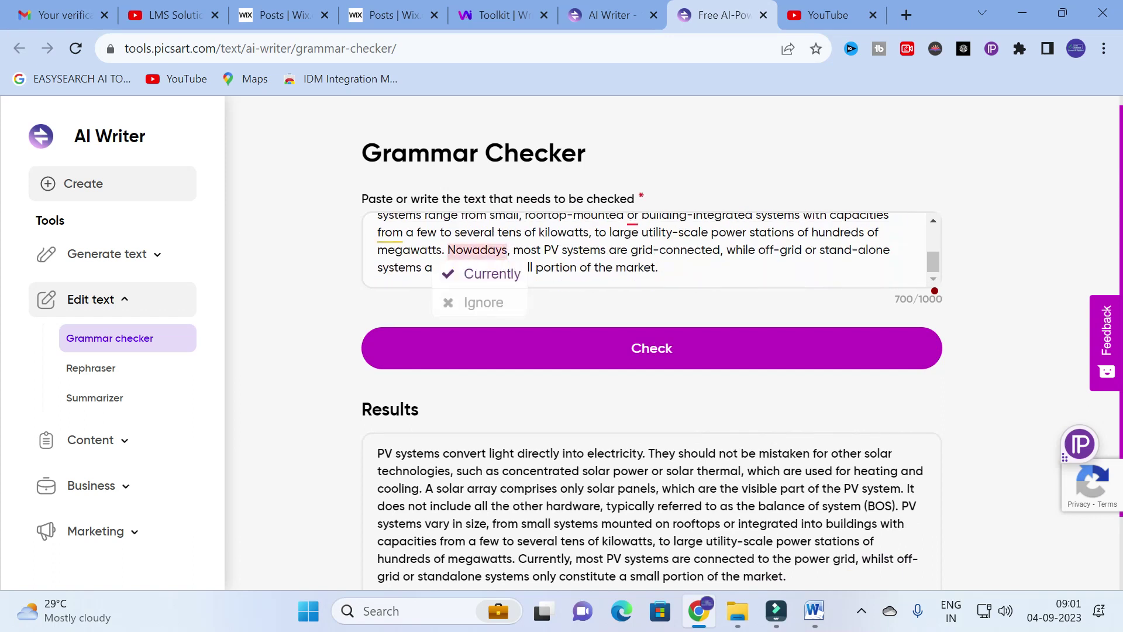
{"action": "scroll", "coordinate": [471, 433], "scroll_direction": "down", "scroll_amount": 2}
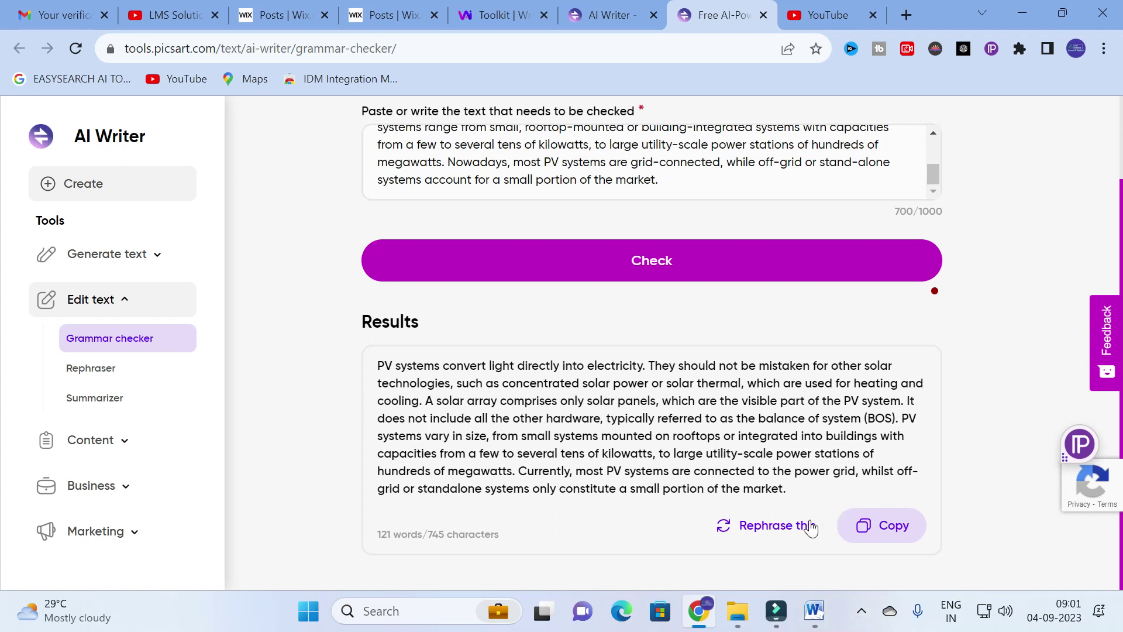
Rephrase the corrected PV paragraph and read the 132-word rephrased output.
{"action": "left_click", "coordinate": [882, 525]}
{"action": "left_click", "coordinate": [779, 522]}
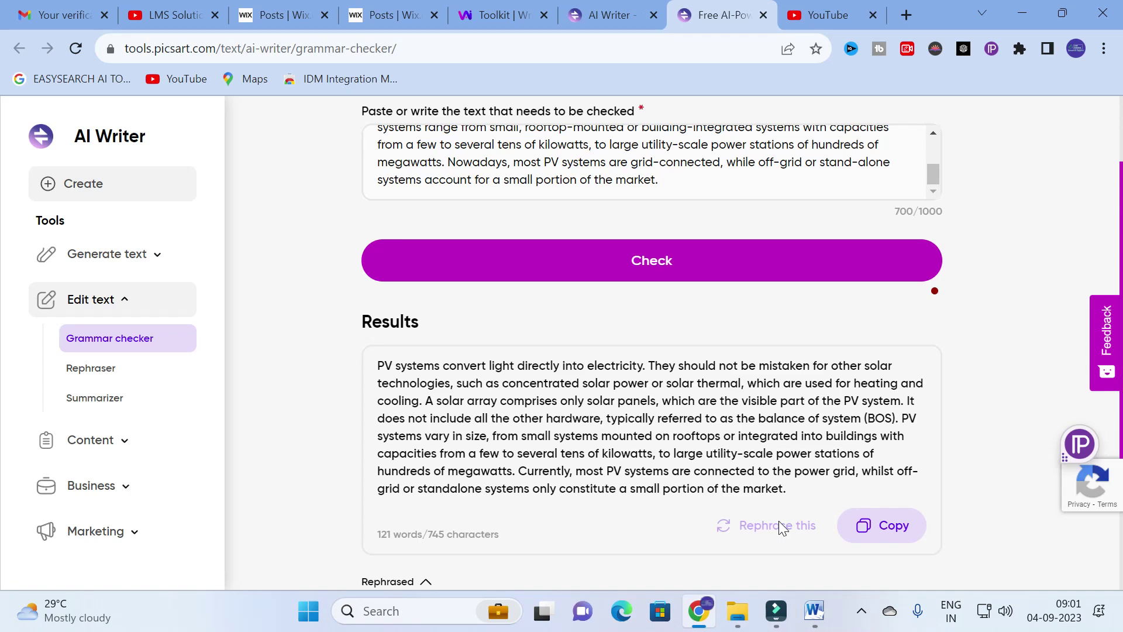
{"action": "scroll", "coordinate": [492, 488], "scroll_direction": "down", "scroll_amount": 2}
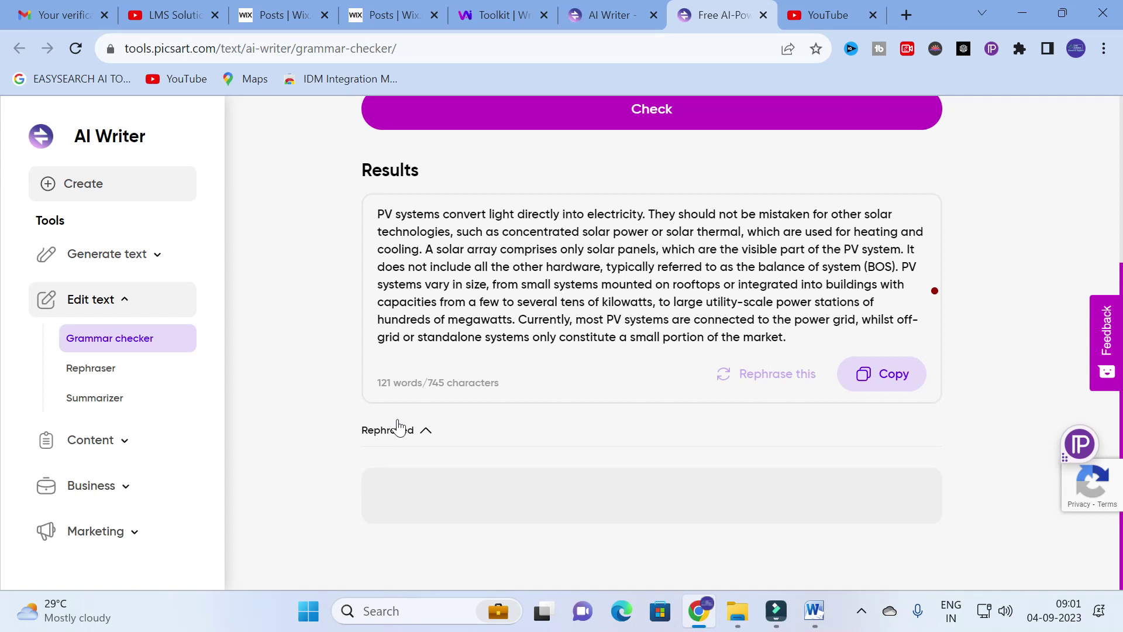
{"action": "scroll", "coordinate": [386, 421], "scroll_direction": "down", "scroll_amount": 1}
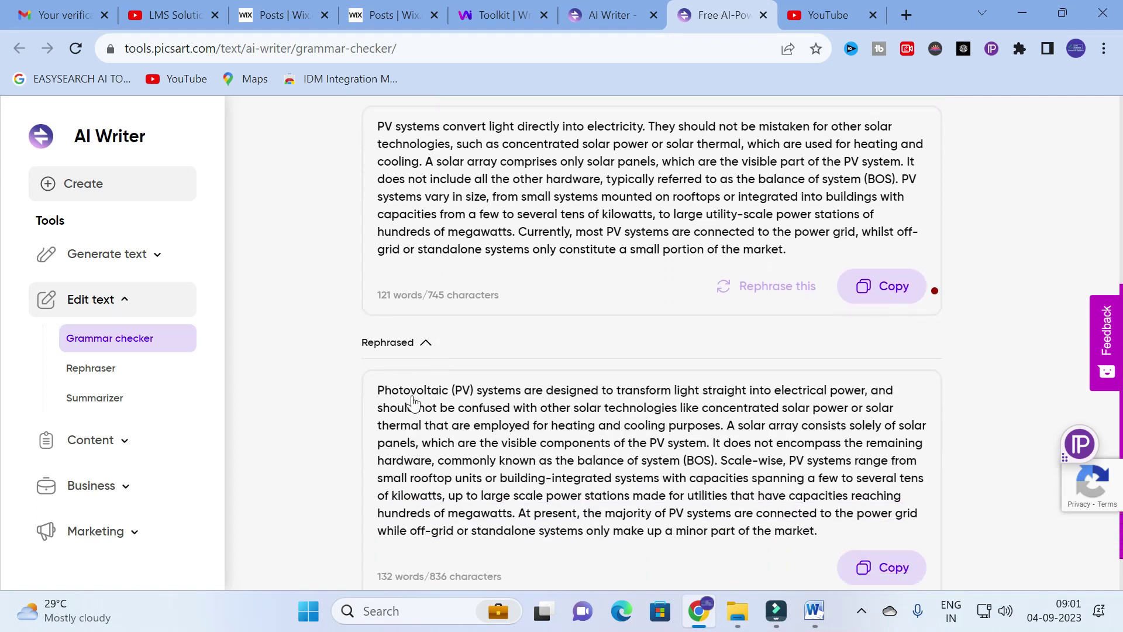
{"action": "scroll", "coordinate": [410, 403], "scroll_direction": "down", "scroll_amount": 1}
{"action": "scroll", "coordinate": [416, 363], "scroll_direction": "up", "scroll_amount": 2}
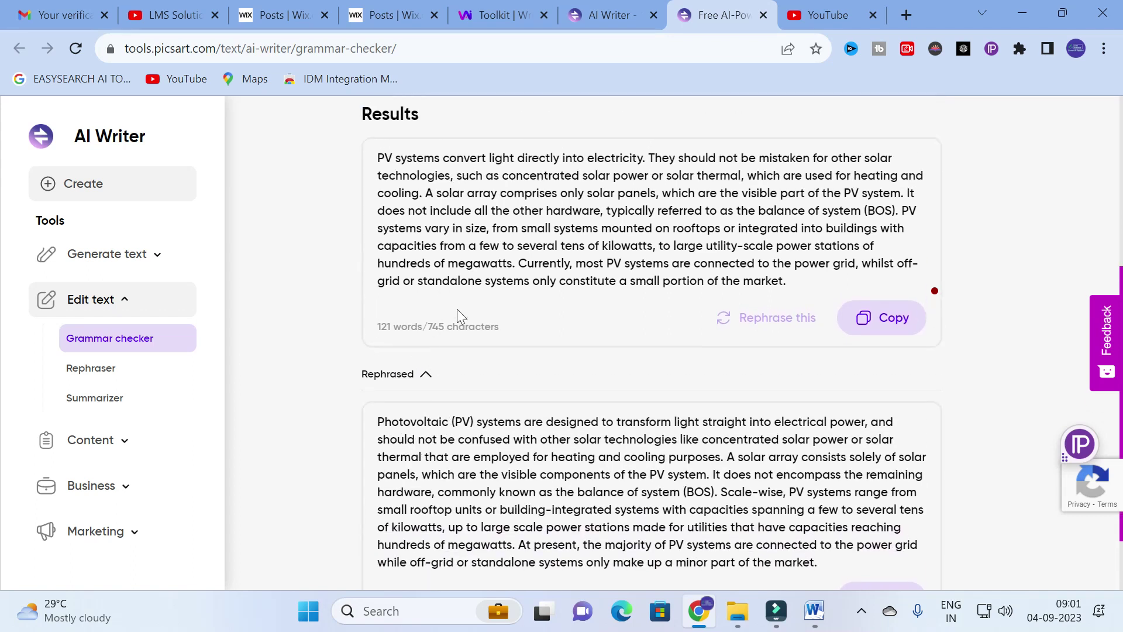
{"action": "left_click_drag", "start_coordinate": [378, 157], "coordinate": [786, 281]}
{"action": "left_click", "coordinate": [787, 280]}
{"action": "scroll", "coordinate": [644, 292], "scroll_direction": "down", "scroll_amount": 2}
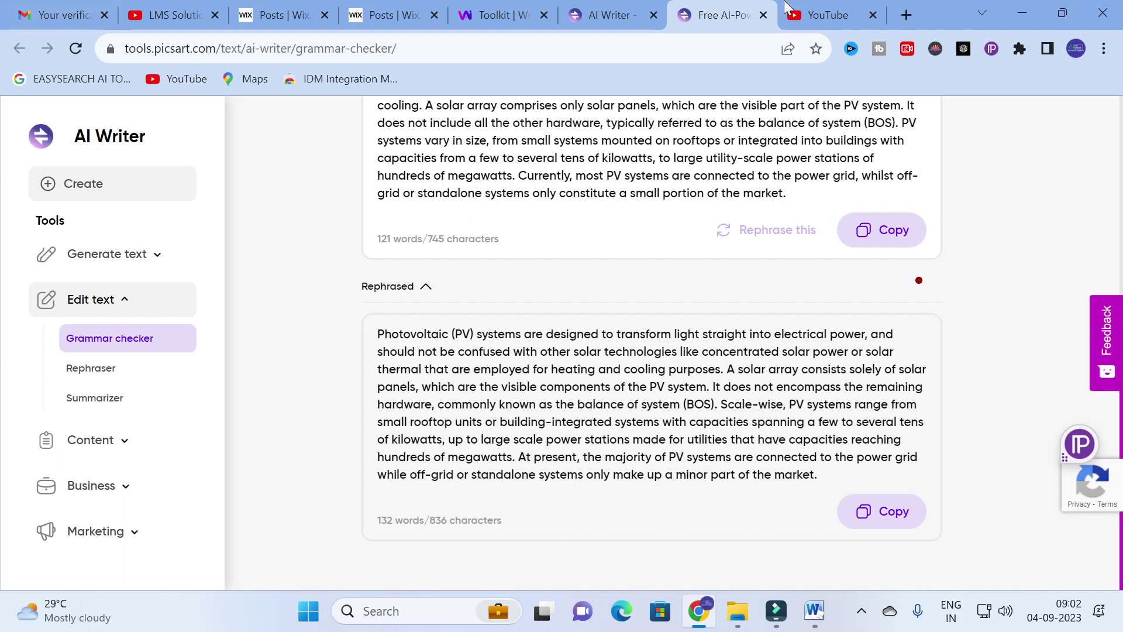
Close the Grammar Checker tab and open the Summarizer tool from the tools page.
{"action": "left_click", "coordinate": [765, 15]}
{"action": "scroll", "coordinate": [430, 322], "scroll_direction": "down", "scroll_amount": 3}
{"action": "scroll", "coordinate": [418, 315], "scroll_direction": "up", "scroll_amount": 4}
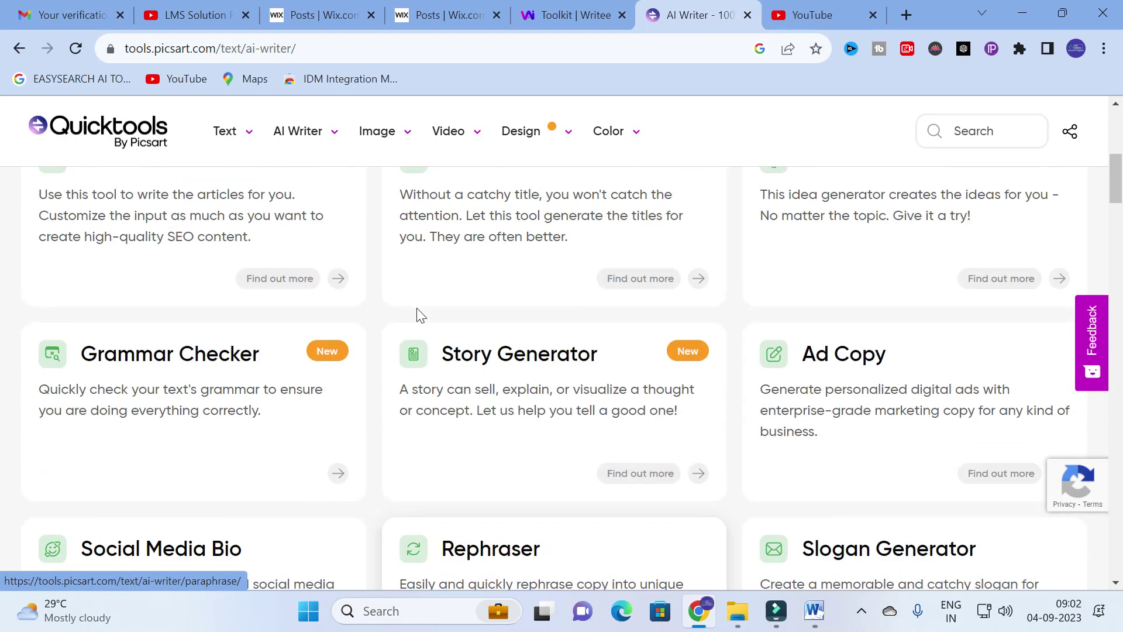
{"action": "scroll", "coordinate": [509, 362], "scroll_direction": "down", "scroll_amount": 4}
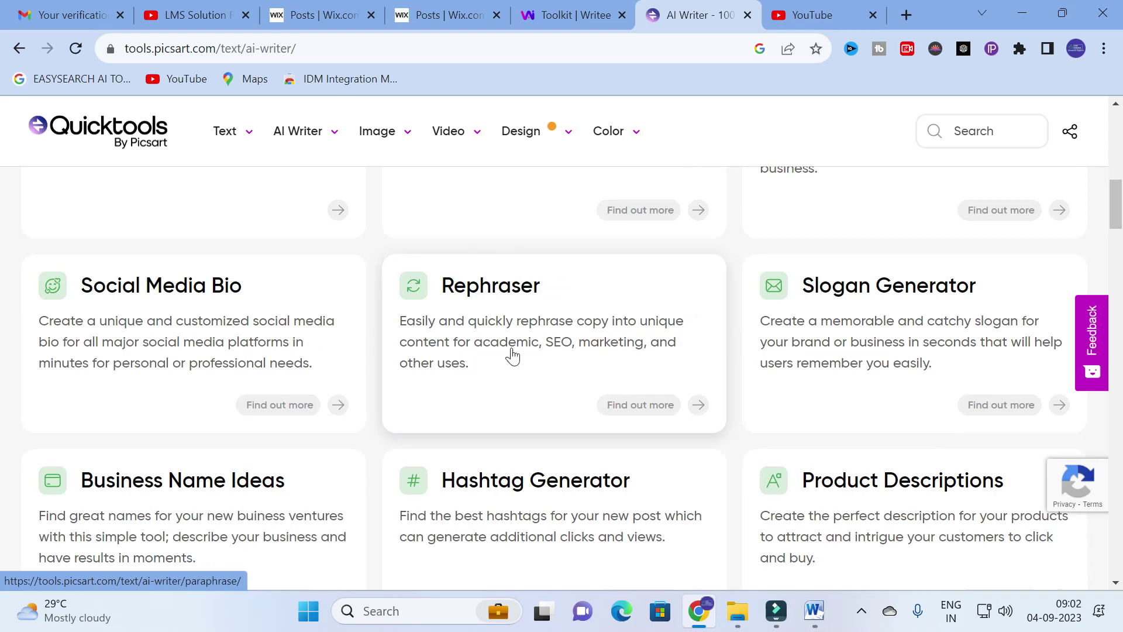
{"action": "scroll", "coordinate": [527, 316], "scroll_direction": "down", "scroll_amount": 6}
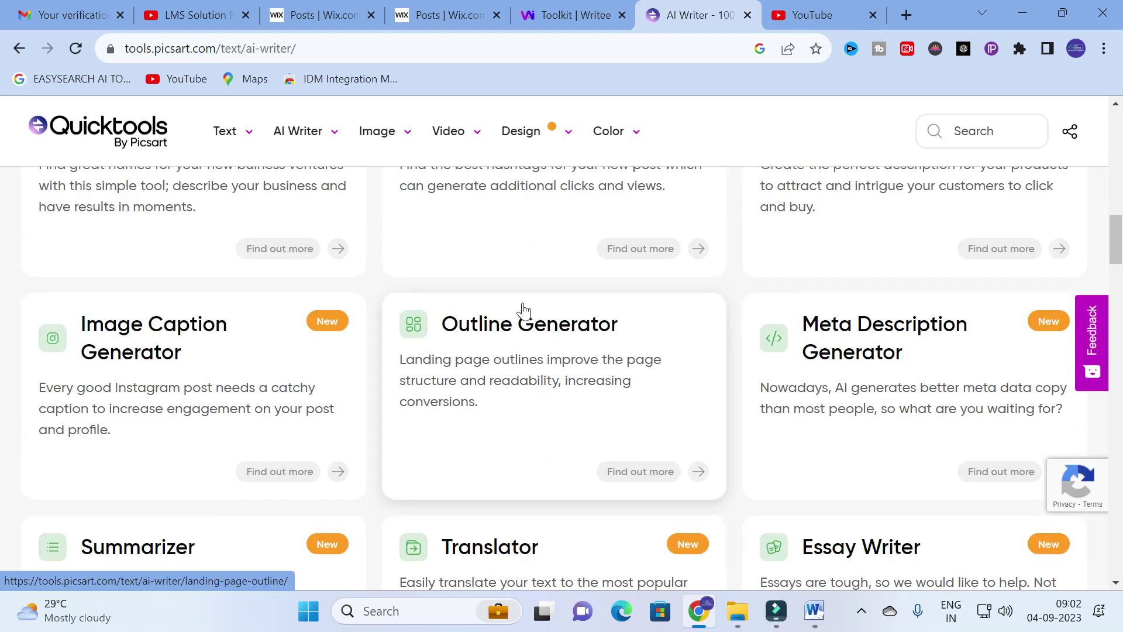
{"action": "scroll", "coordinate": [527, 316], "scroll_direction": "down", "scroll_amount": 6}
{"action": "left_click", "coordinate": [107, 207]}
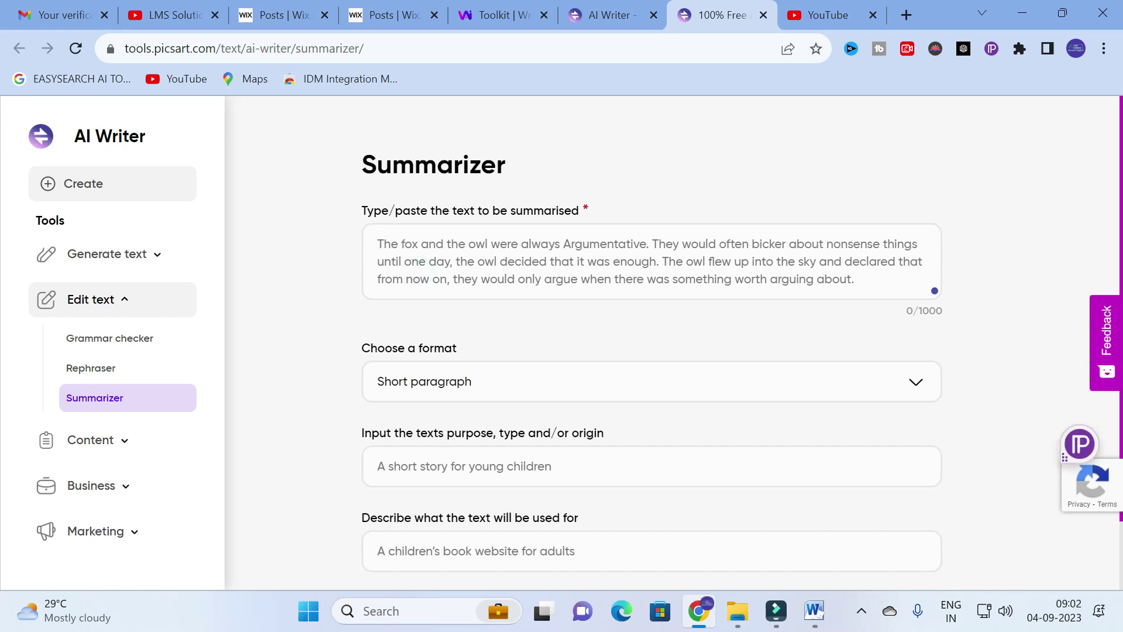
Paste the first PV paragraph from 'BASICS OF PV' into the Summarizer's text box.
{"action": "left_click", "coordinate": [814, 610]}
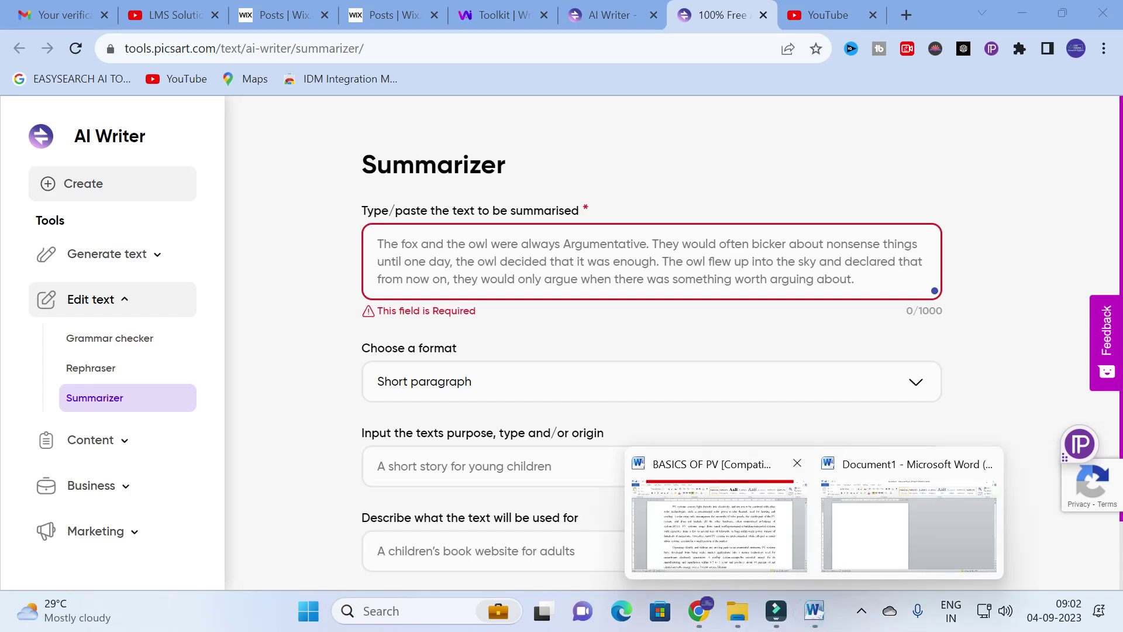
{"action": "left_click", "coordinate": [731, 529]}
{"action": "left_click_drag", "start_coordinate": [263, 170], "coordinate": [686, 407]}
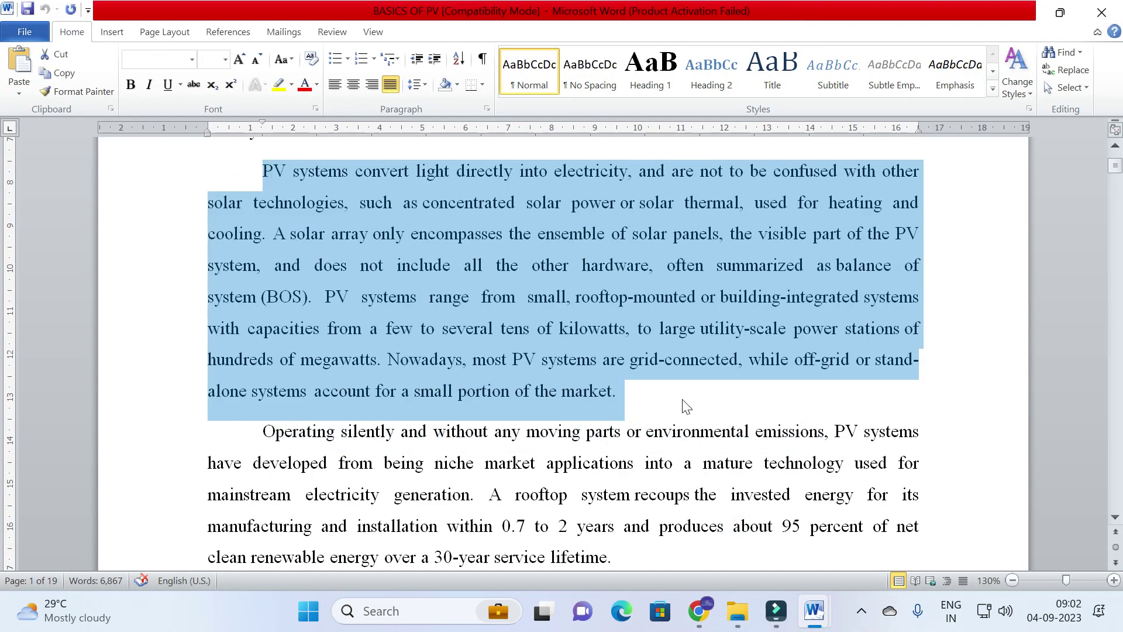
{"action": "left_click", "coordinate": [699, 612]}
{"action": "left_click", "coordinate": [483, 244]}
{"action": "key", "text": "ctrl+v"}
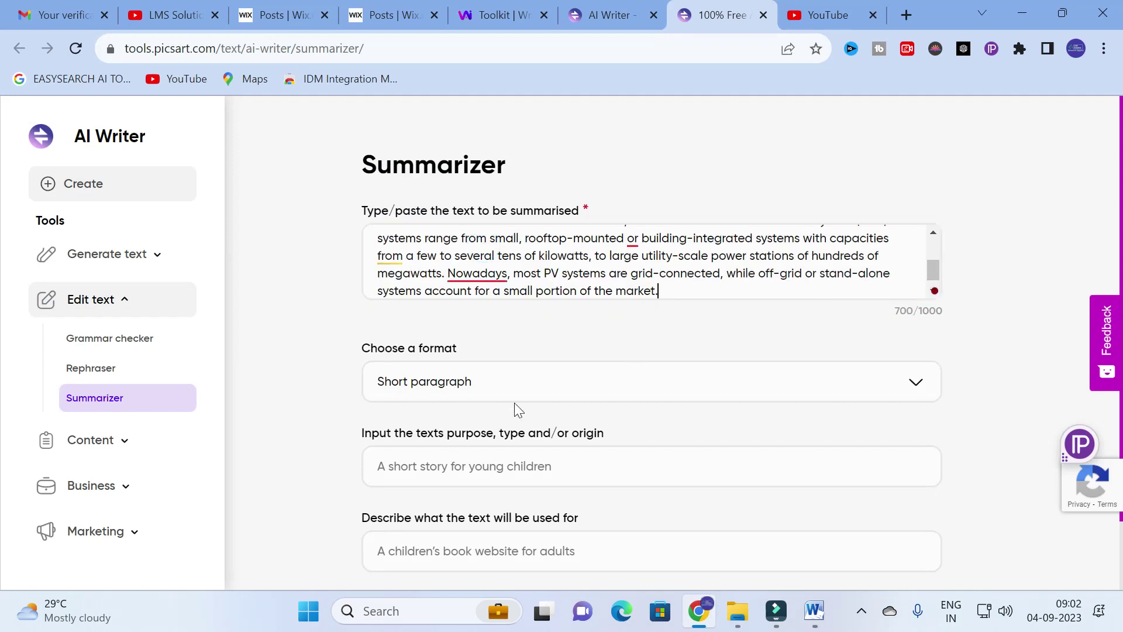
{"action": "left_click", "coordinate": [920, 381]}
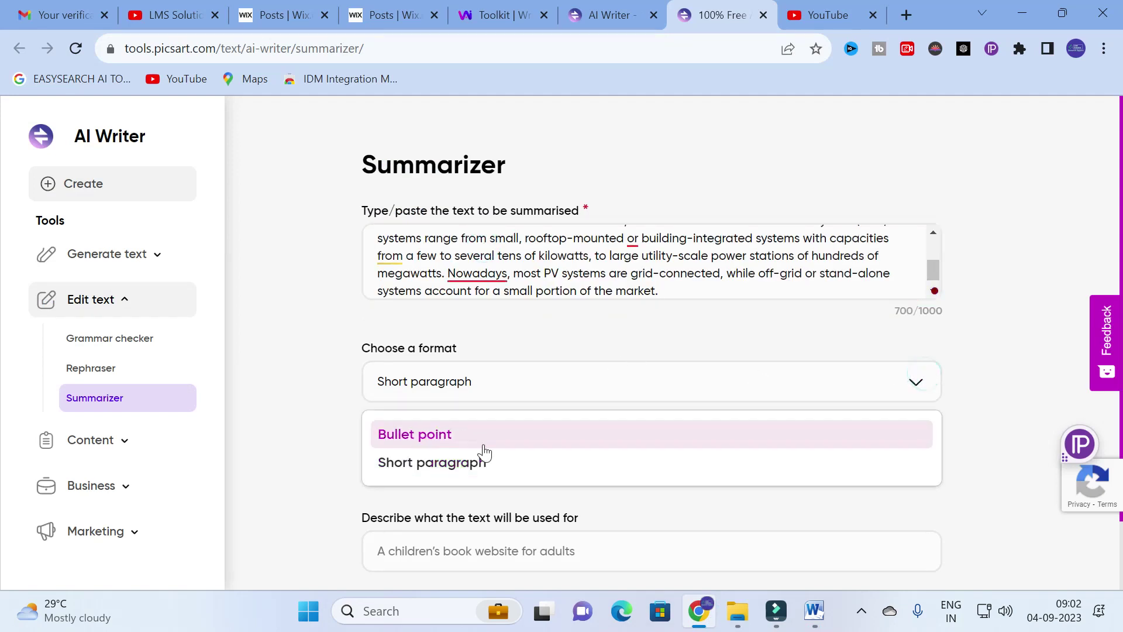
Keep Short paragraph as the summary format and review the pasted 700-character PV text.
{"action": "left_click", "coordinate": [425, 477]}
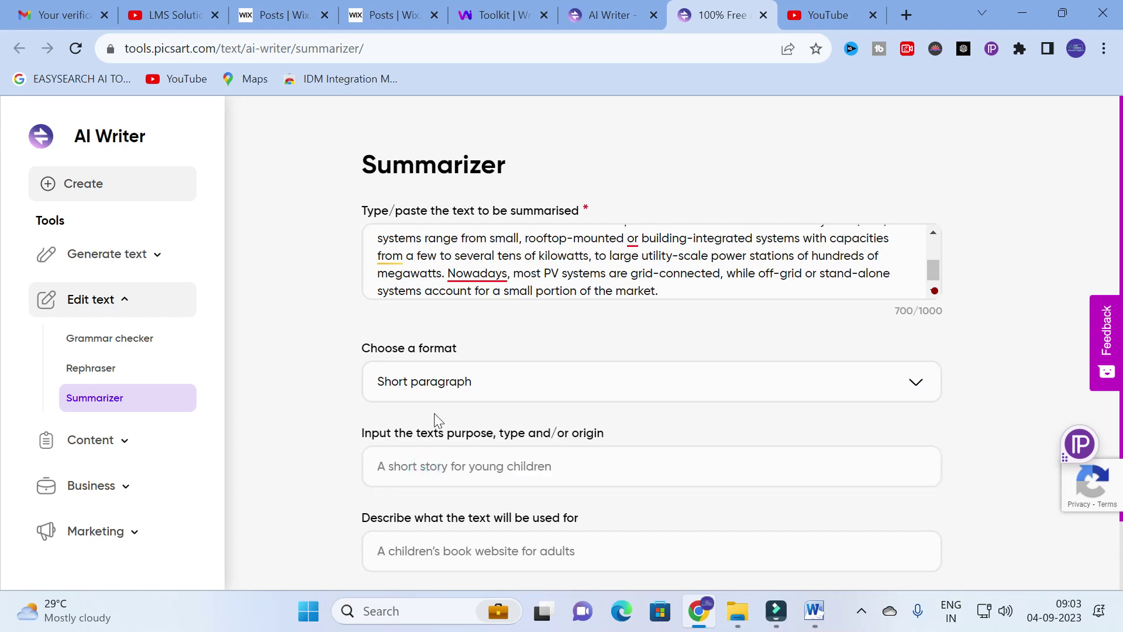
{"action": "scroll", "coordinate": [416, 270], "scroll_direction": "down", "scroll_amount": 2}
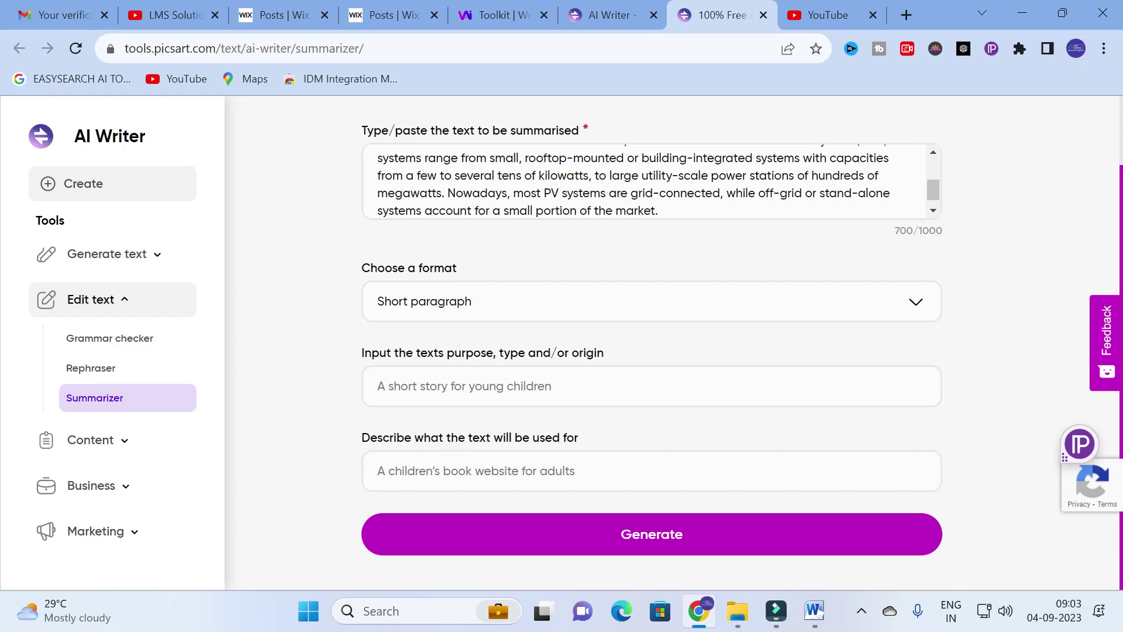
{"action": "scroll", "coordinate": [649, 181], "scroll_direction": "up", "scroll_amount": 3}
{"action": "scroll", "coordinate": [650, 181], "scroll_direction": "down", "scroll_amount": 3}
{"action": "scroll", "coordinate": [650, 181], "scroll_direction": "up", "scroll_amount": 3}
{"action": "left_click_drag", "start_coordinate": [377, 163], "coordinate": [707, 181]}
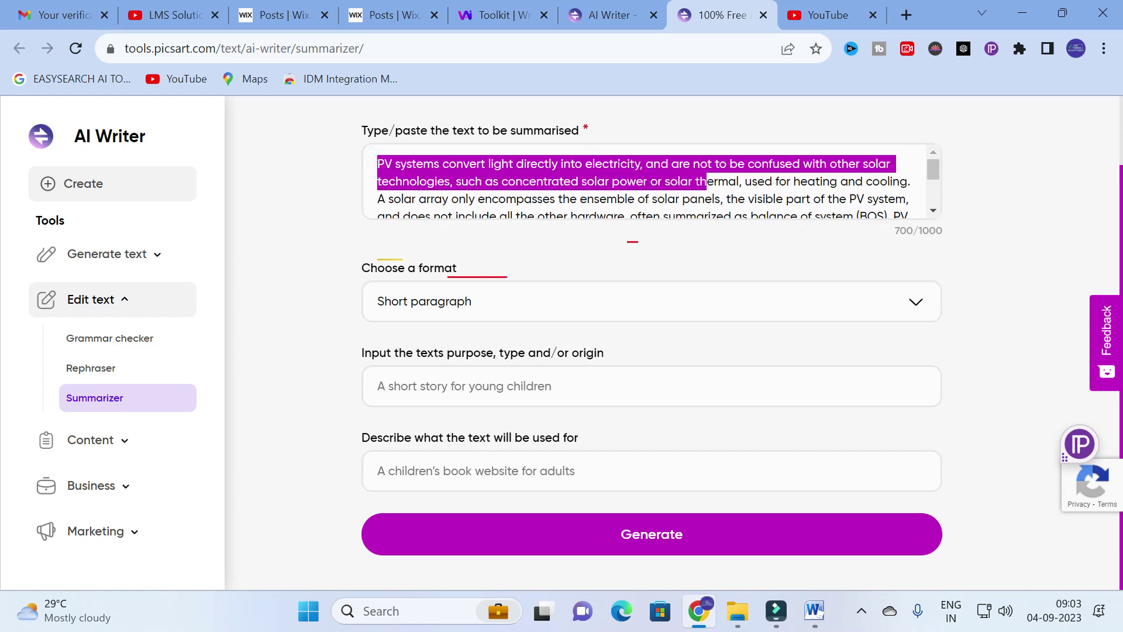
{"action": "scroll", "coordinate": [649, 182], "scroll_direction": "down", "scroll_amount": 3}
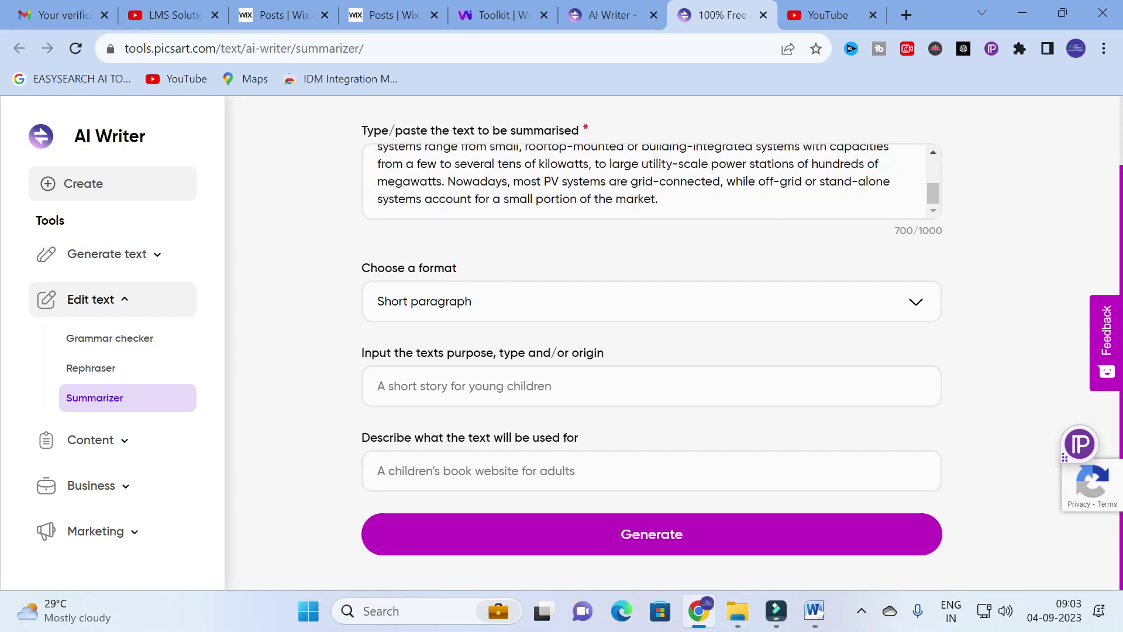
{"action": "scroll", "coordinate": [649, 182], "scroll_direction": "up", "scroll_amount": 3}
{"action": "scroll", "coordinate": [650, 182], "scroll_direction": "down", "scroll_amount": 3}
{"action": "left_click", "coordinate": [401, 165]}
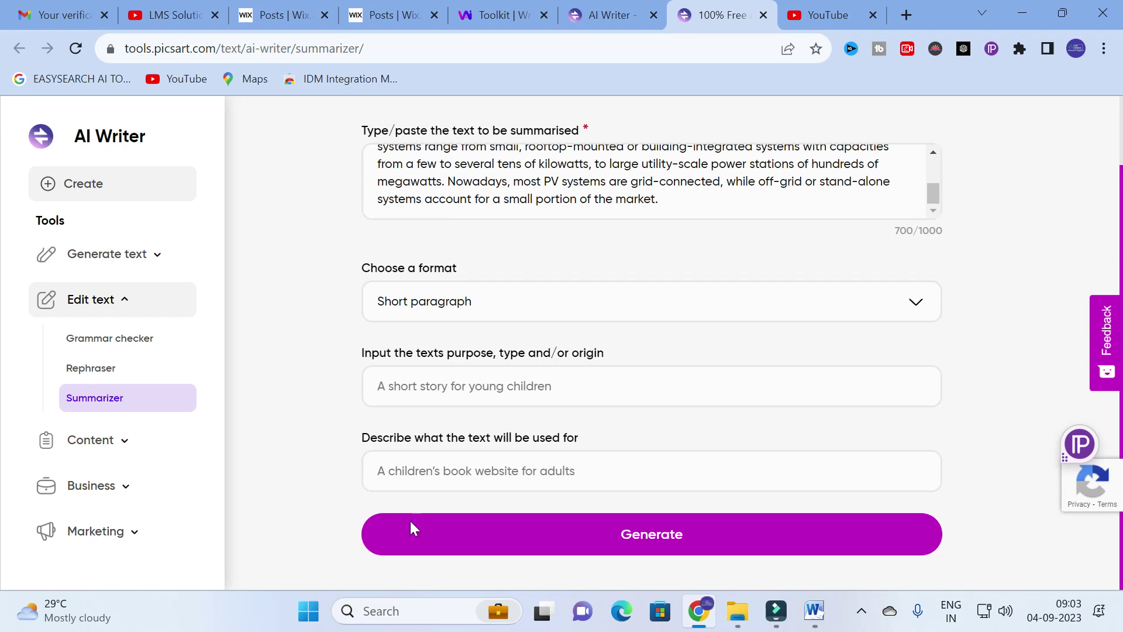
Generate an 81-word, 521-character summary of the PV paragraph and review it in Results.
{"action": "left_click", "coordinate": [650, 554]}
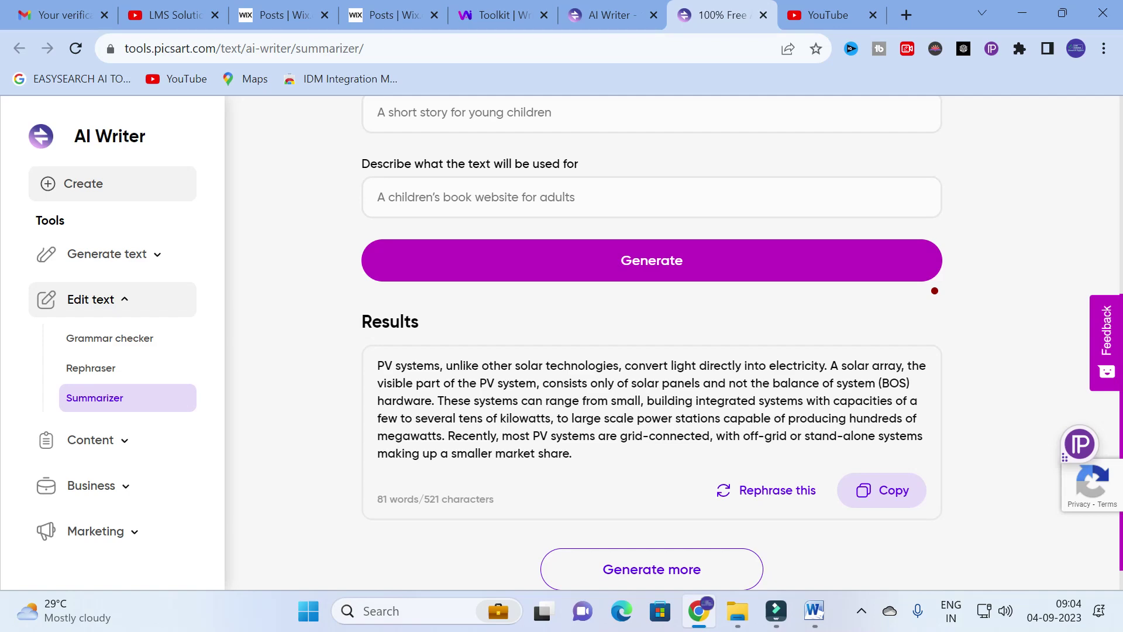
{"action": "scroll", "coordinate": [487, 398], "scroll_direction": "up", "scroll_amount": 6}
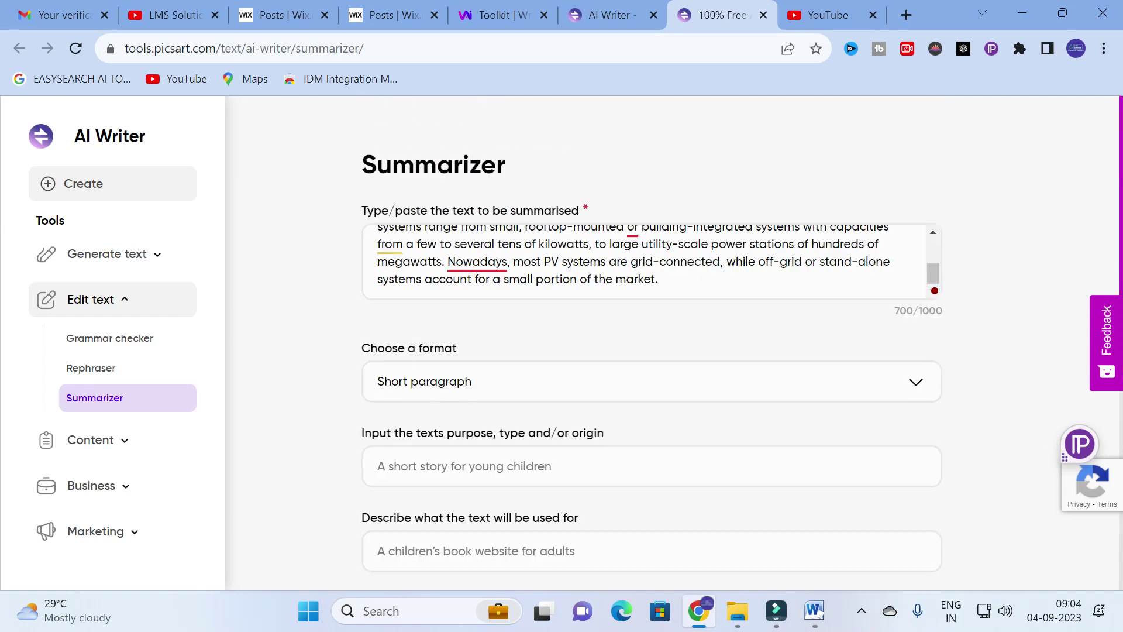
{"action": "scroll", "coordinate": [652, 366], "scroll_direction": "down", "scroll_amount": 2}
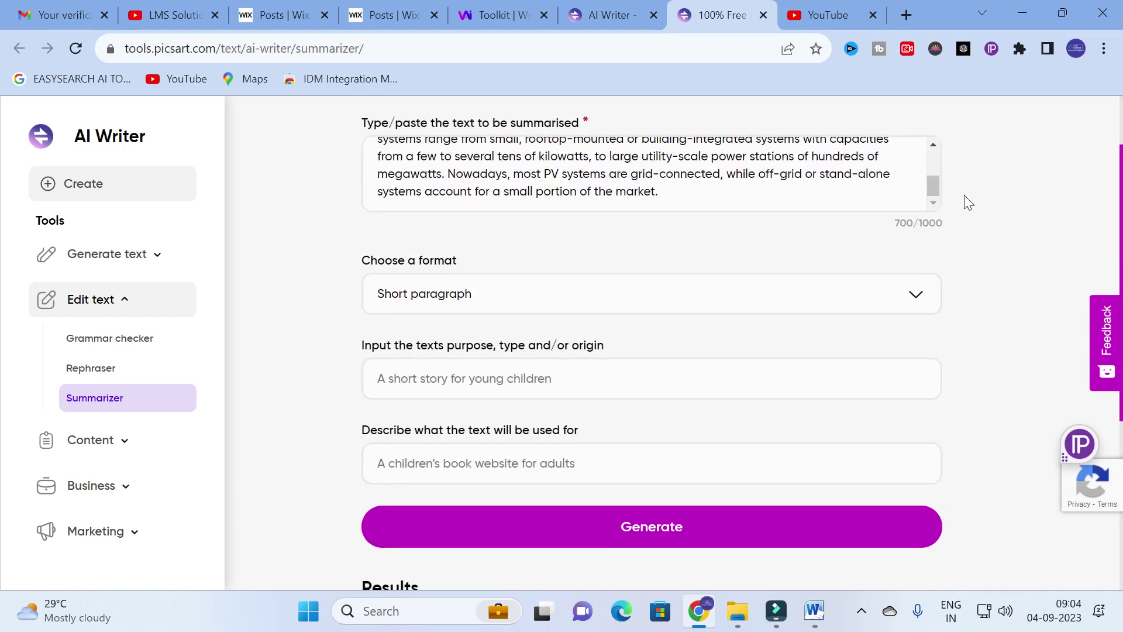
{"action": "scroll", "coordinate": [652, 351], "scroll_direction": "down", "scroll_amount": 5}
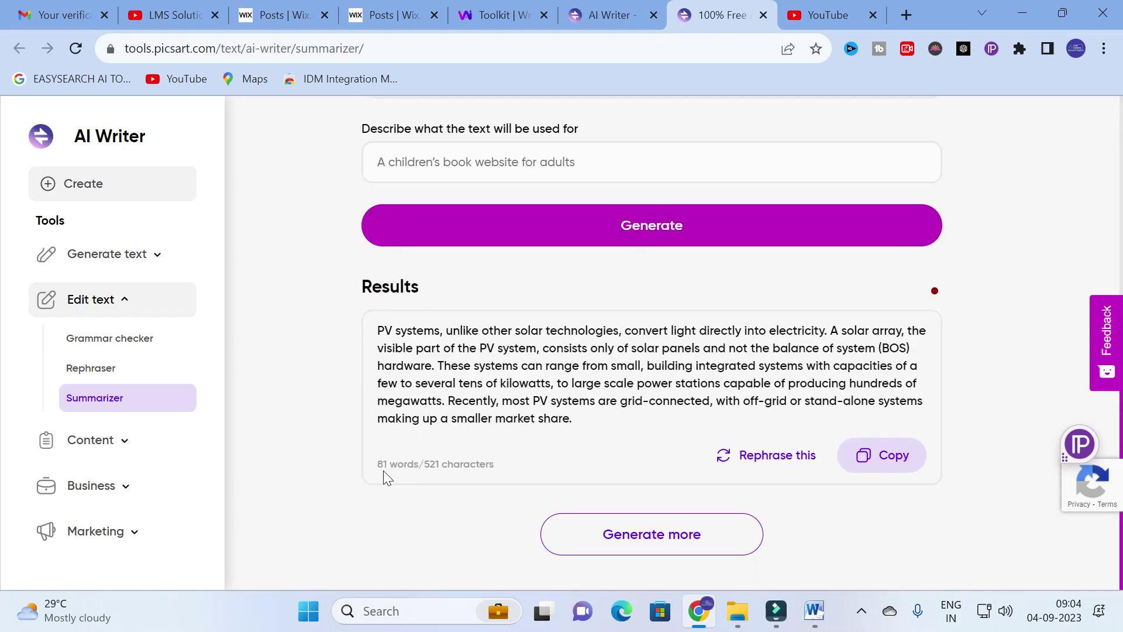
Rephrase the PV summary into three bullets of about 114 words, then close the Summarizer tab.
{"action": "left_click", "coordinate": [777, 455]}
{"action": "scroll", "coordinate": [760, 451], "scroll_direction": "down", "scroll_amount": 3}
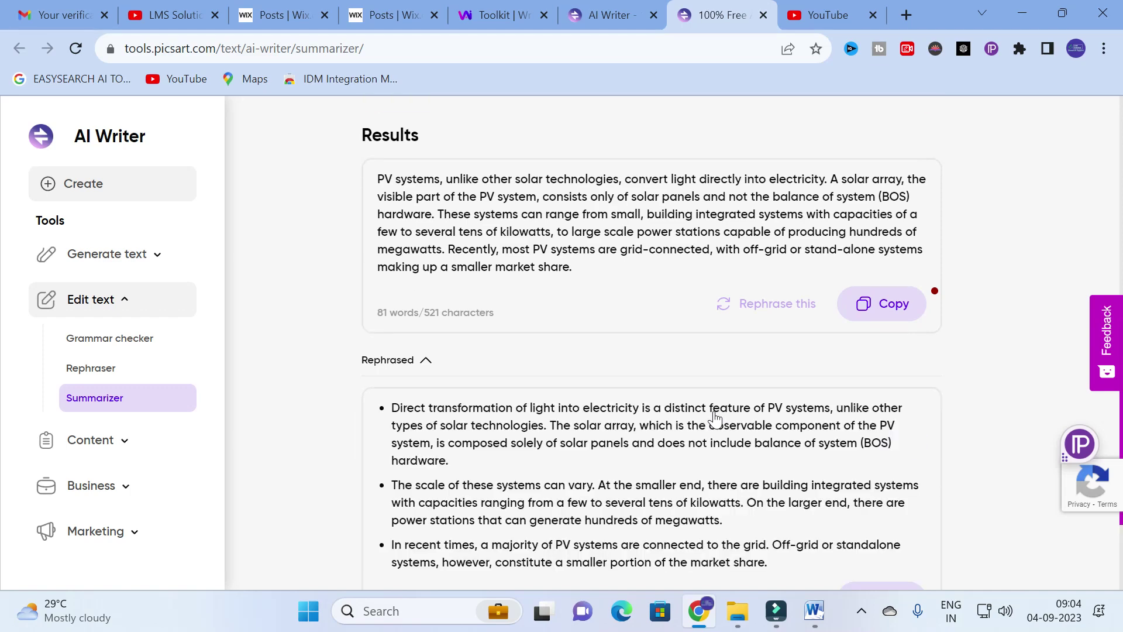
{"action": "scroll", "coordinate": [485, 412], "scroll_direction": "down", "scroll_amount": 3}
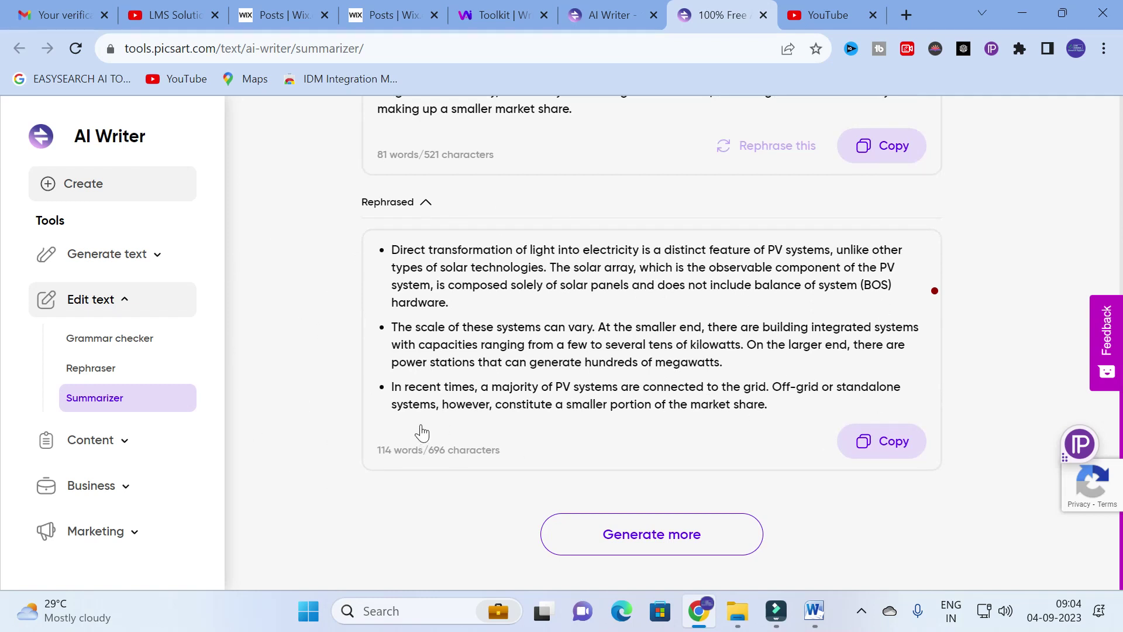
{"action": "scroll", "coordinate": [534, 393], "scroll_direction": "up", "scroll_amount": 3}
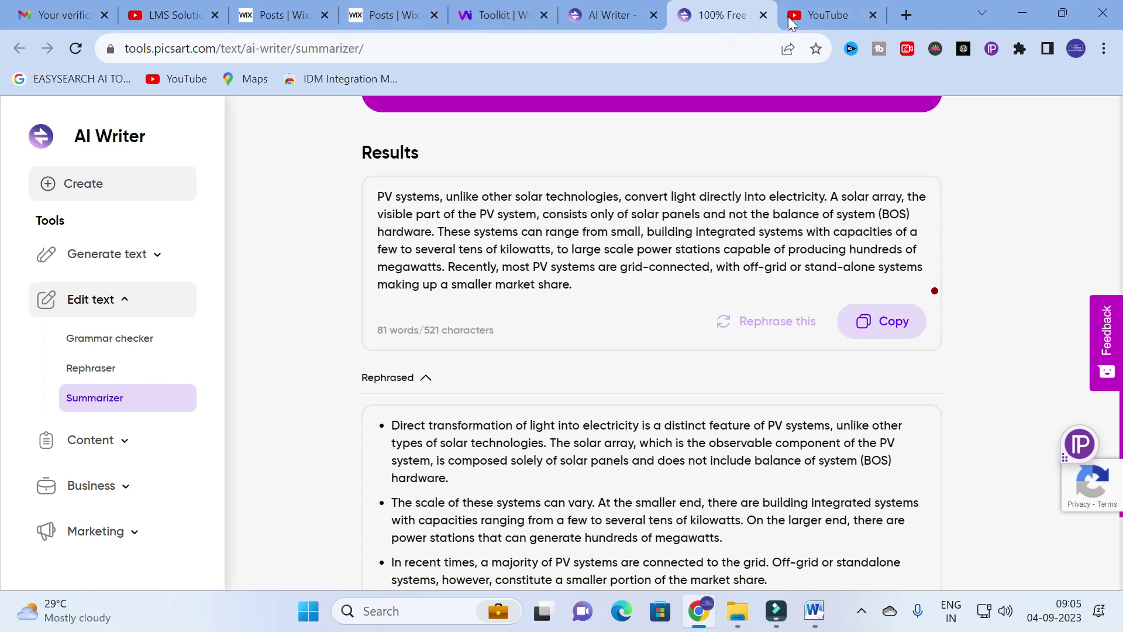
{"action": "left_click", "coordinate": [766, 16]}
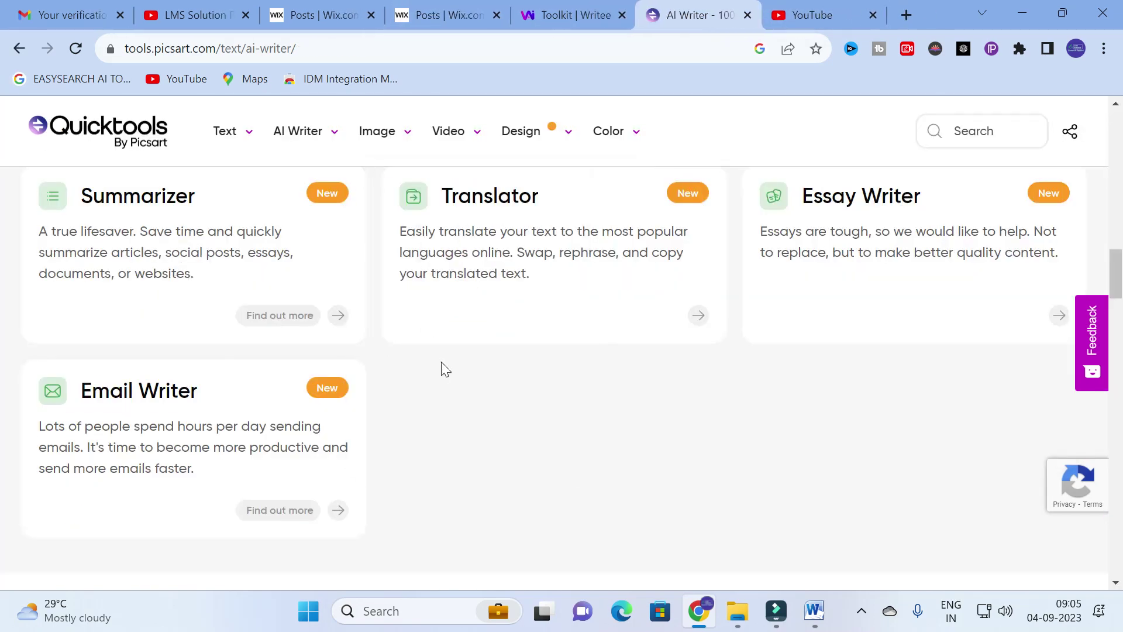
In Essay Writer, enter the topic 'future trends in power sector'.
{"action": "left_click", "coordinate": [883, 198]}
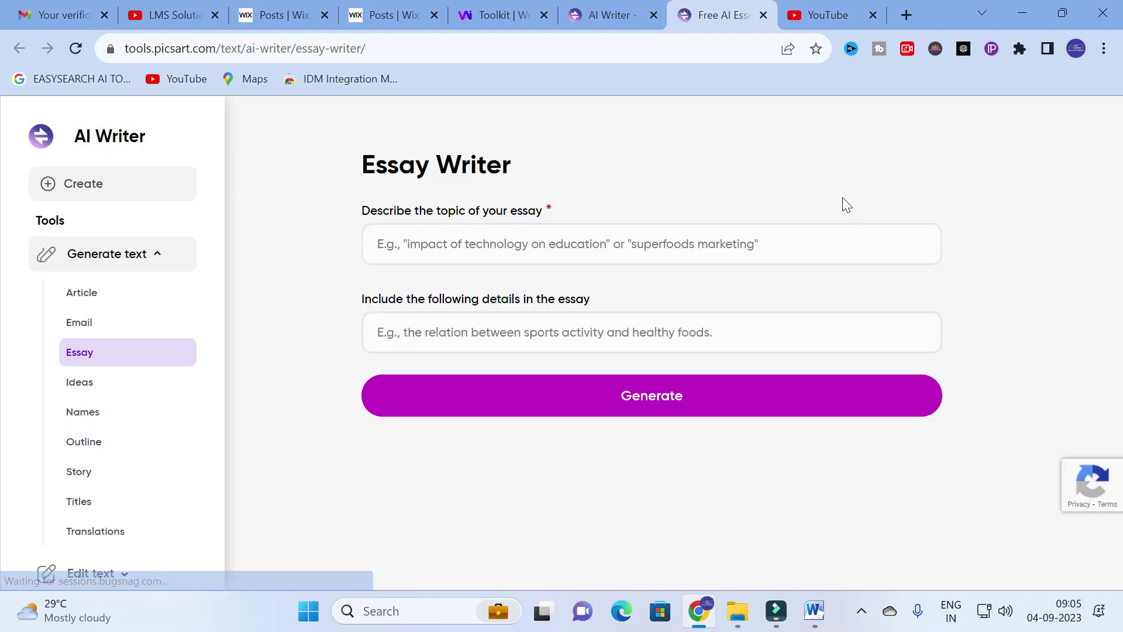
{"action": "left_click", "coordinate": [427, 247]}
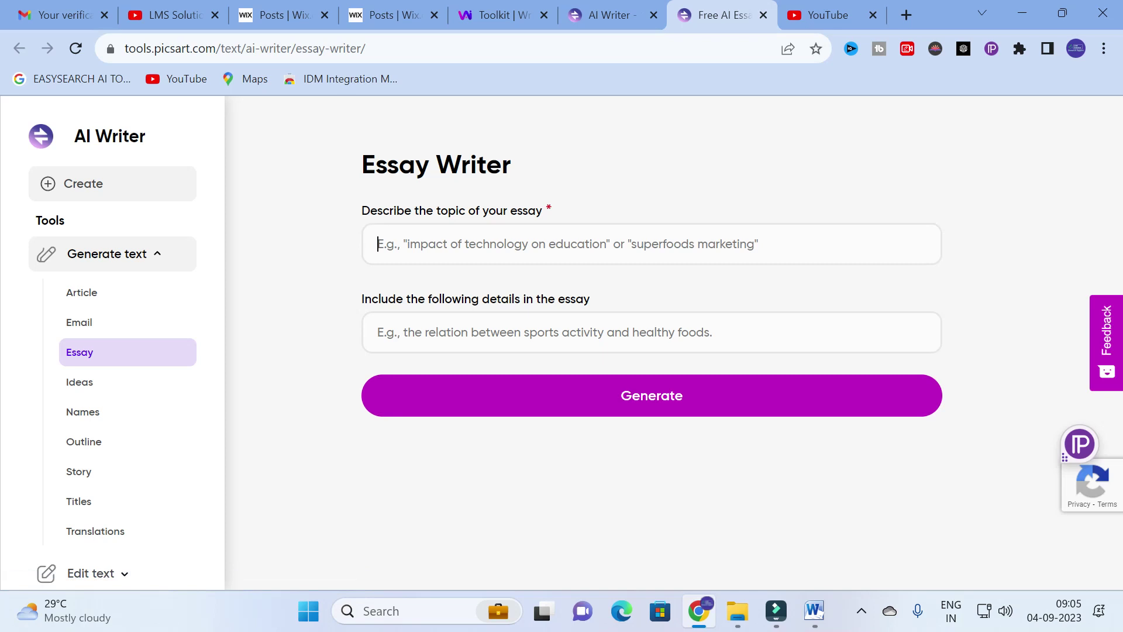
{"action": "type", "text": "fut"}
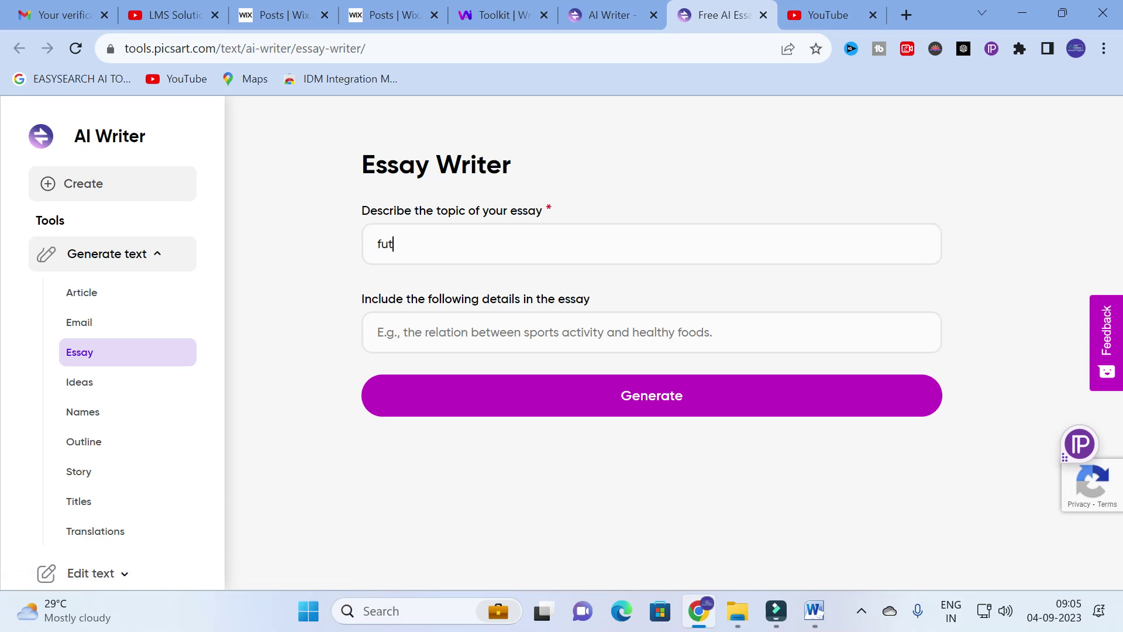
{"action": "type", "text": "ure trends in power"}
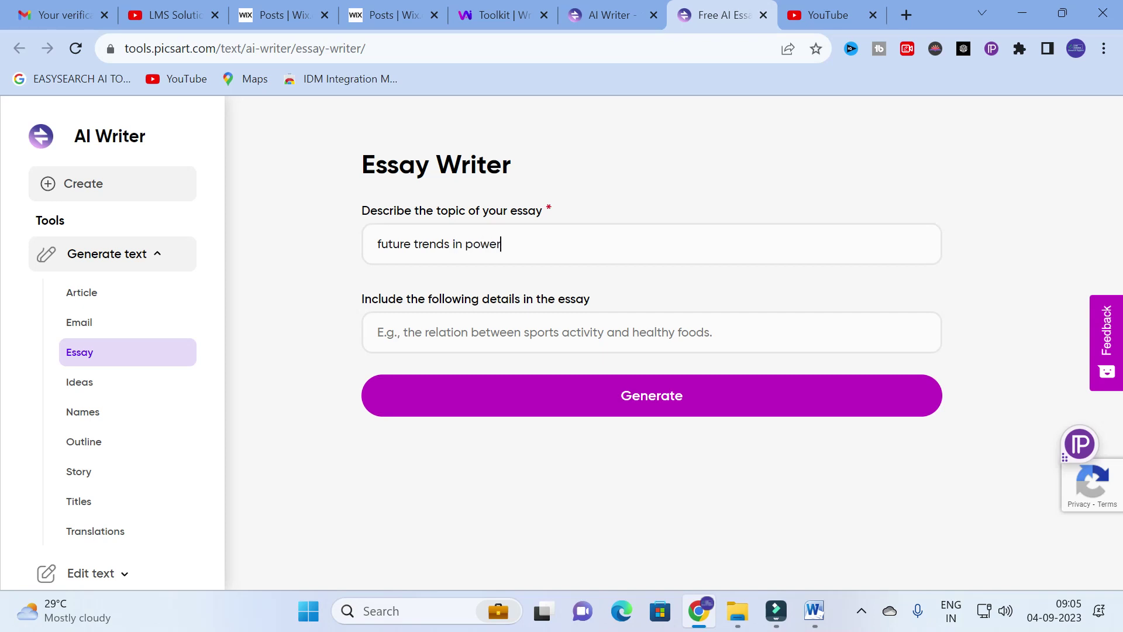
{"action": "type", "text": " sector"}
Enter the essay details 'uses of renewable energy in power production'.
{"action": "left_click", "coordinate": [490, 335]}
{"action": "type", "text": "used "}
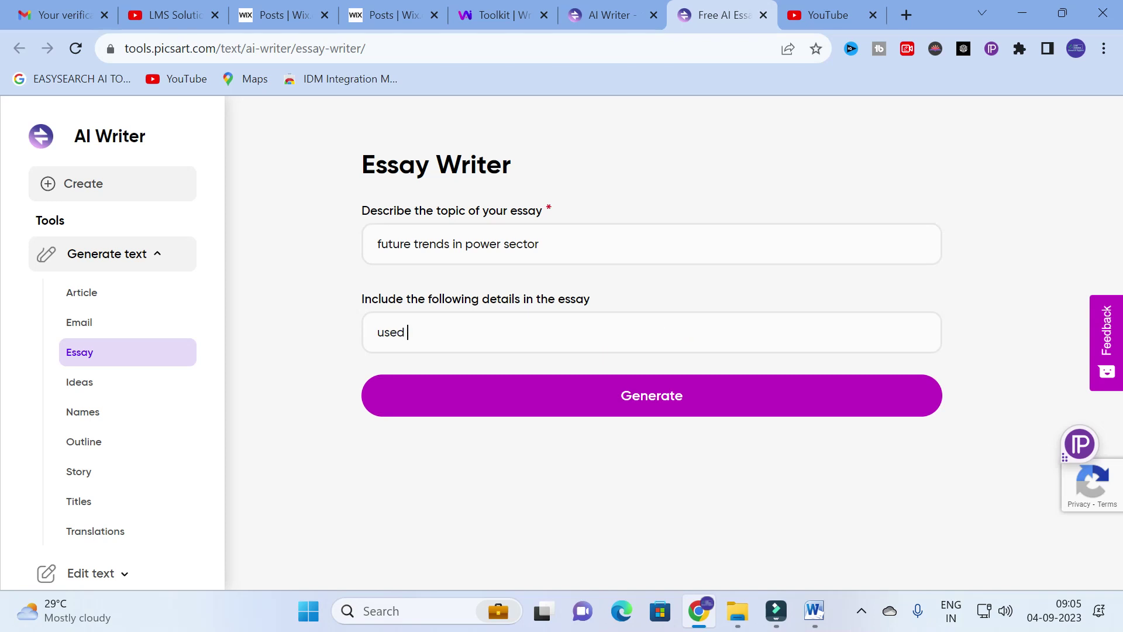
{"action": "type", "text": "of renewqabl"}
{"action": "key", "text": "BackSpace"}
{"action": "key", "text": "BackSpace"}
{"action": "key", "text": "BackSpace"}
{"action": "key", "text": "BackSpace"}
{"action": "type", "text": "able energy "}
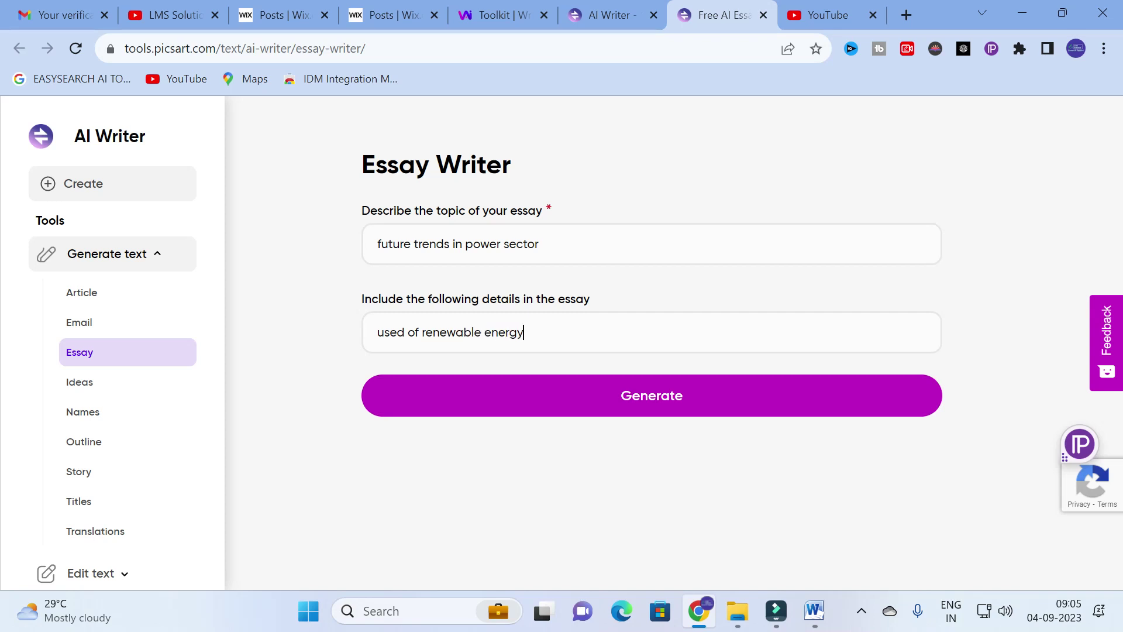
{"action": "type", "text": "in power productios"}
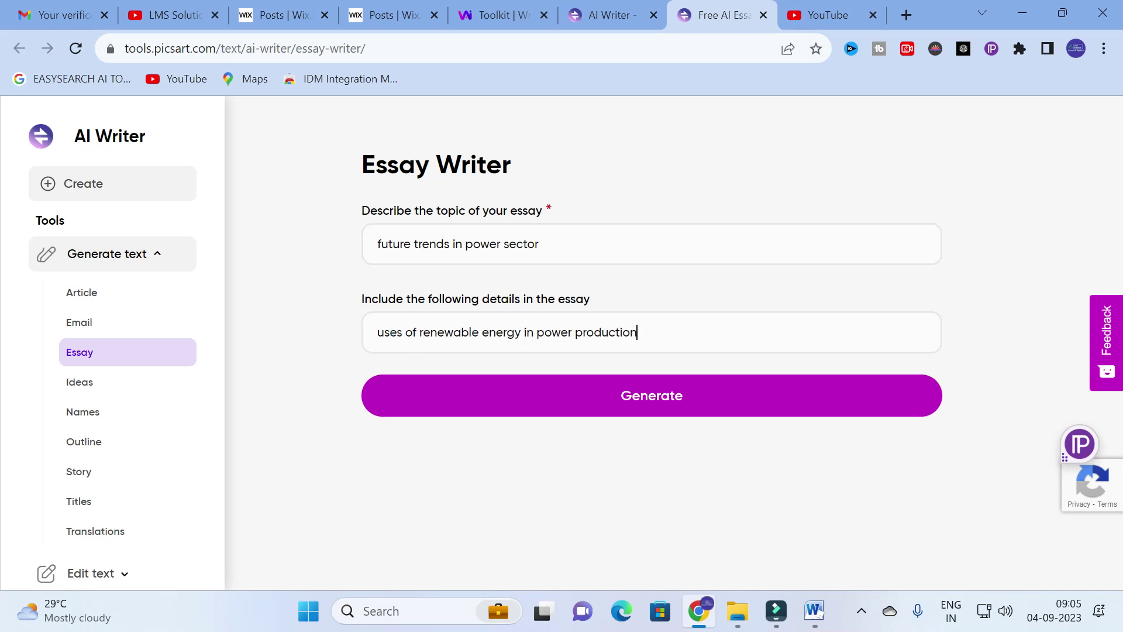
Generate the 601-word, 4271-character essay and read through it to Section VII: Conclusion.
{"action": "left_click", "coordinate": [647, 396]}
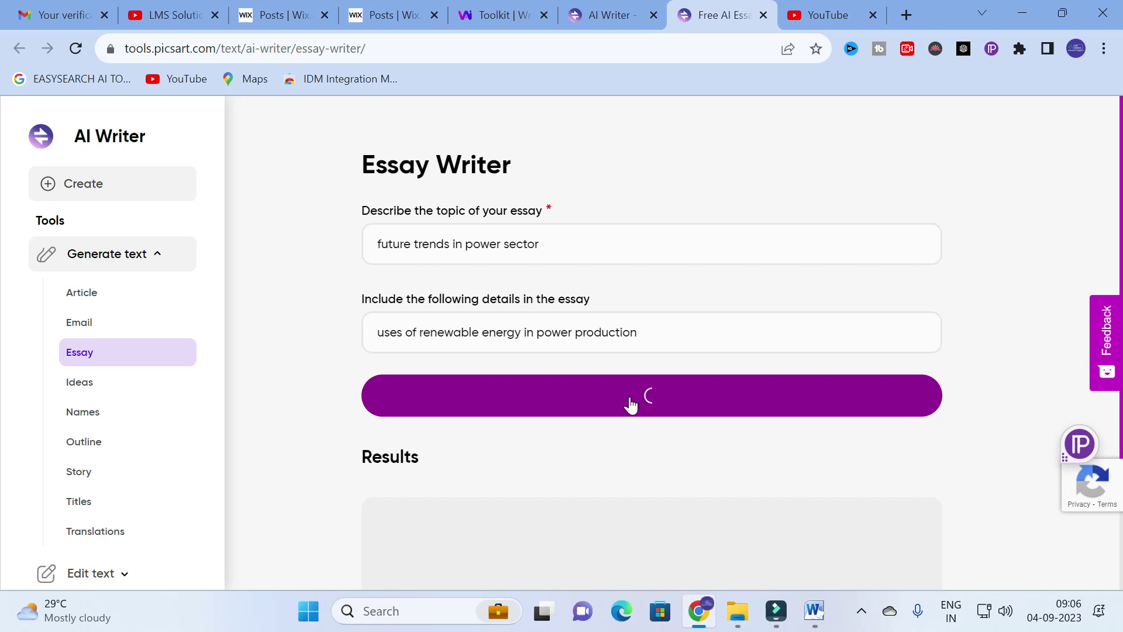
{"action": "scroll", "coordinate": [622, 409], "scroll_direction": "down", "scroll_amount": 2}
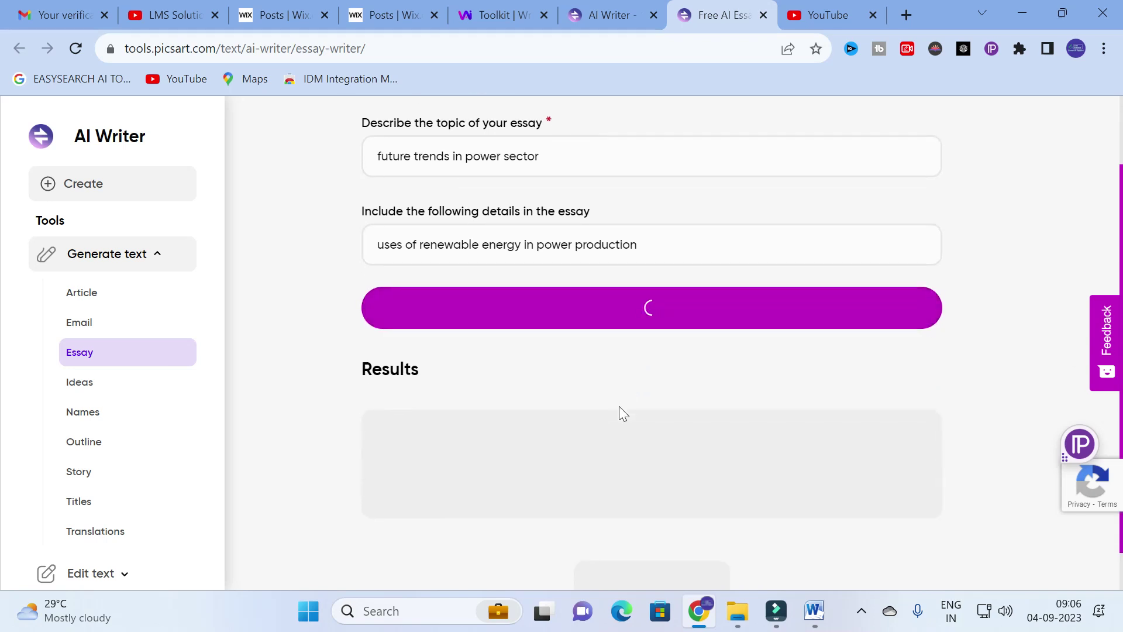
{"action": "scroll", "coordinate": [619, 406], "scroll_direction": "up", "scroll_amount": 2}
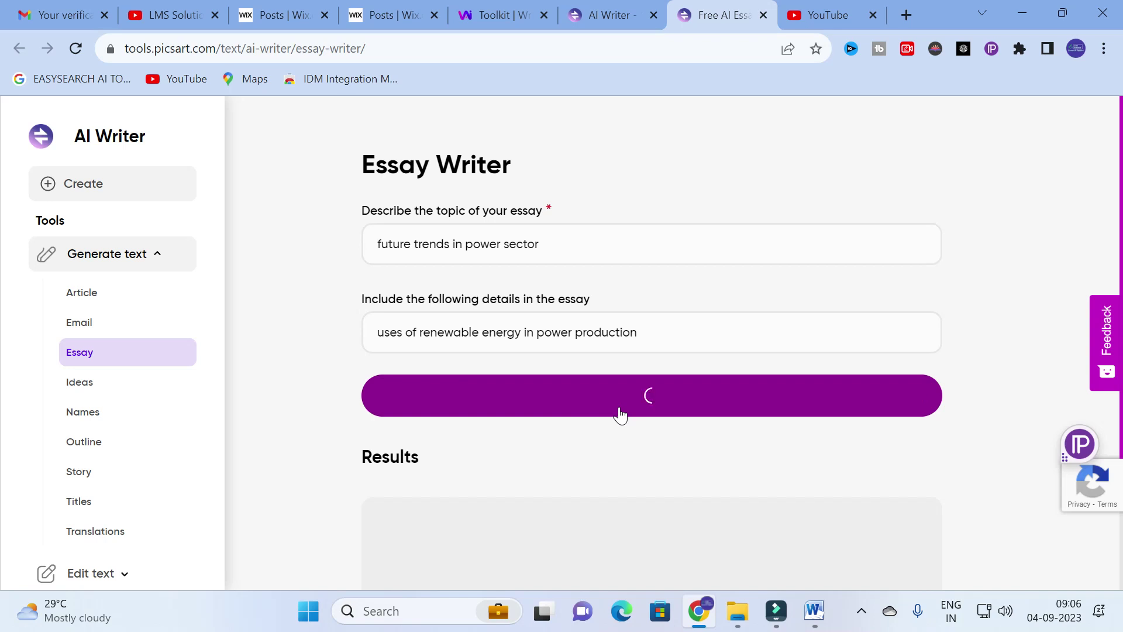
{"action": "scroll", "coordinate": [620, 407], "scroll_direction": "down", "scroll_amount": 2}
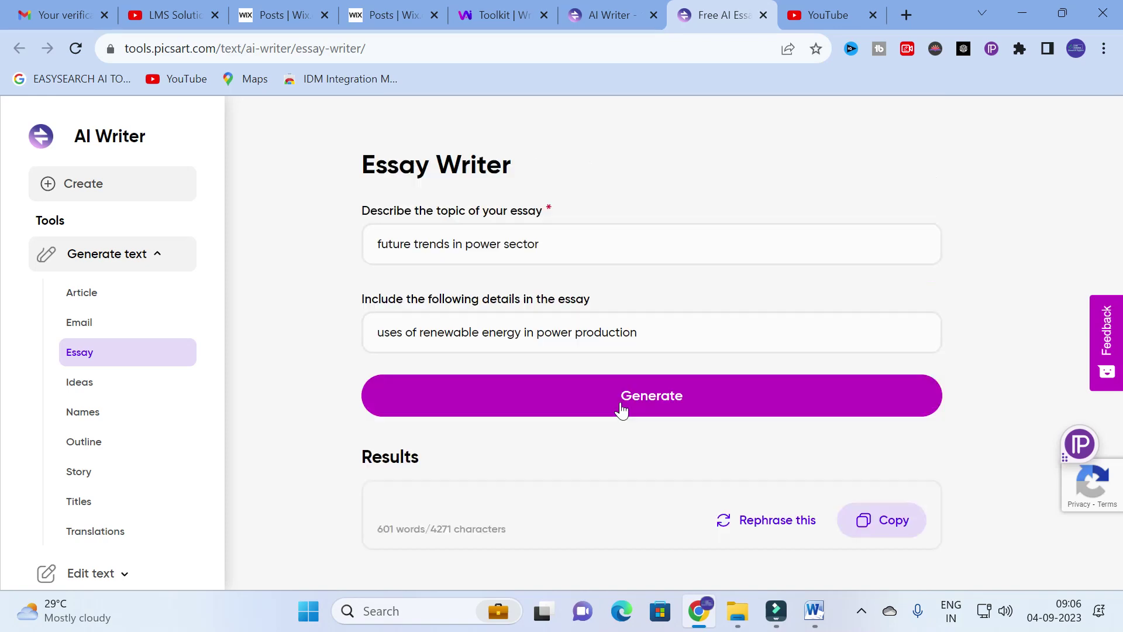
{"action": "scroll", "coordinate": [620, 409], "scroll_direction": "down", "scroll_amount": 3}
{"action": "scroll", "coordinate": [622, 409], "scroll_direction": "down", "scroll_amount": 1}
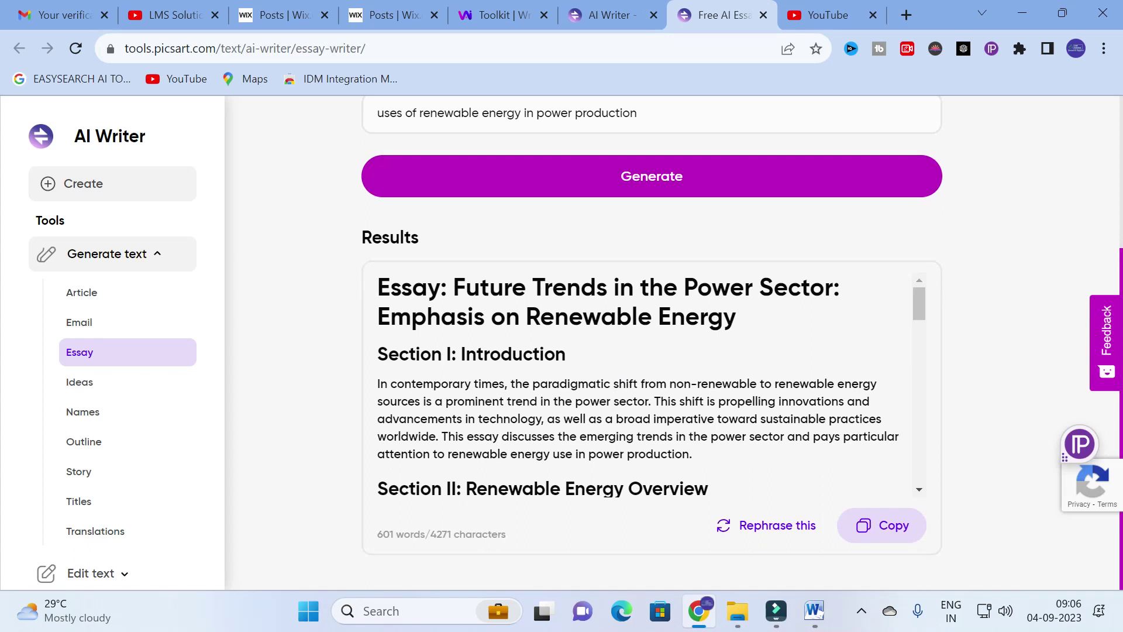
{"action": "scroll", "coordinate": [644, 386], "scroll_direction": "down", "scroll_amount": 2}
{"action": "scroll", "coordinate": [644, 386], "scroll_direction": "up", "scroll_amount": 2}
{"action": "scroll", "coordinate": [637, 386], "scroll_direction": "down", "scroll_amount": 2}
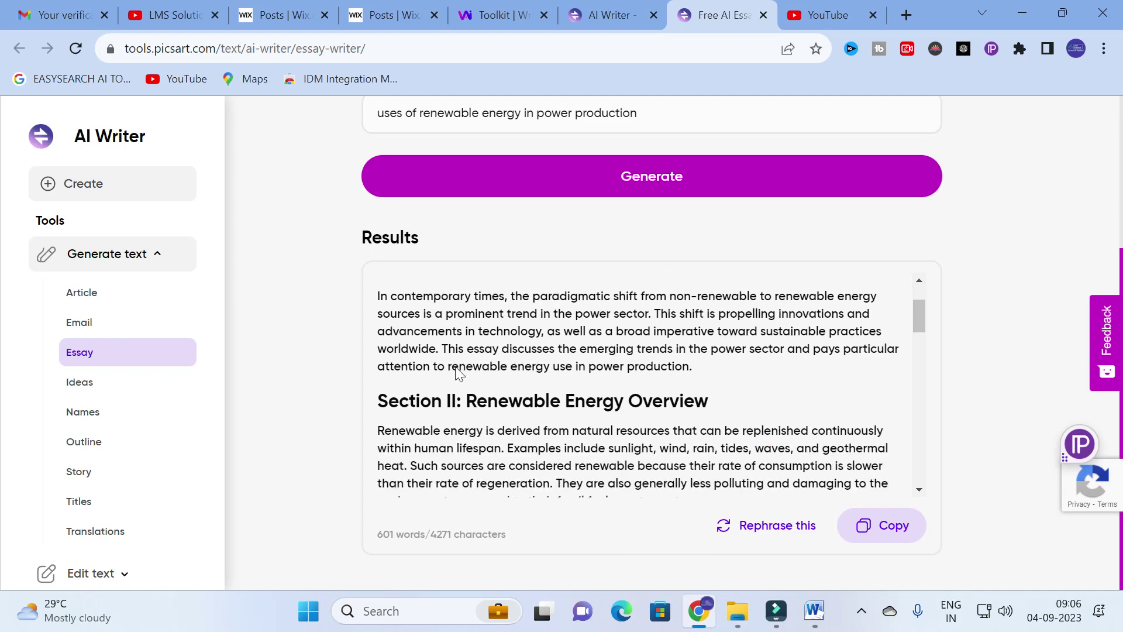
{"action": "scroll", "coordinate": [644, 383], "scroll_direction": "down", "scroll_amount": 4}
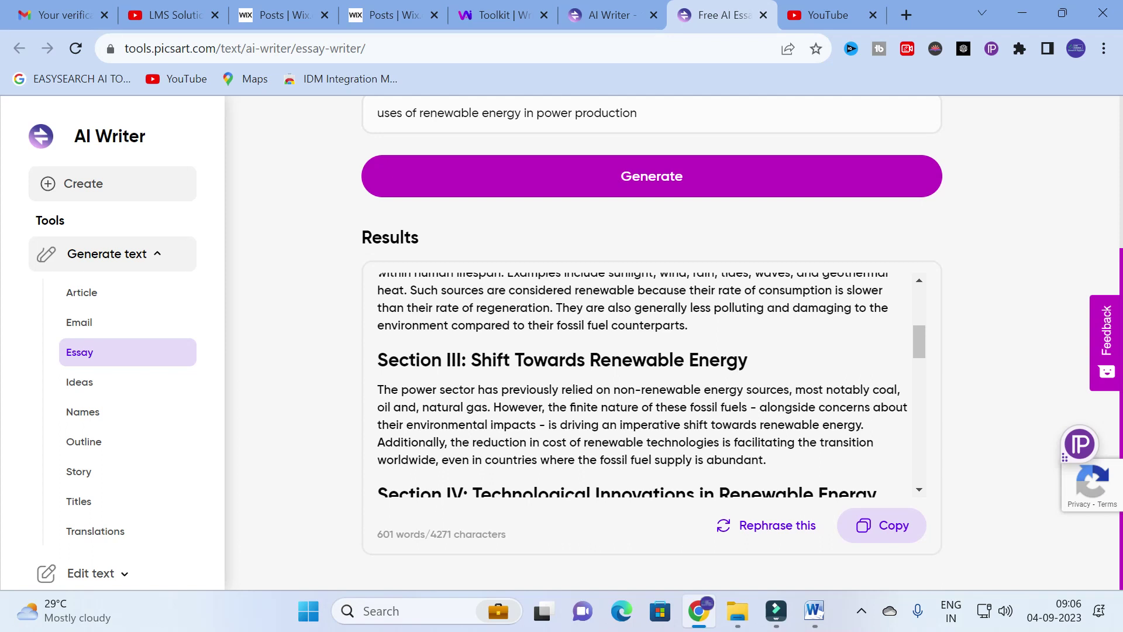
{"action": "scroll", "coordinate": [644, 385], "scroll_direction": "down", "scroll_amount": 2}
{"action": "scroll", "coordinate": [557, 341], "scroll_direction": "down", "scroll_amount": 2}
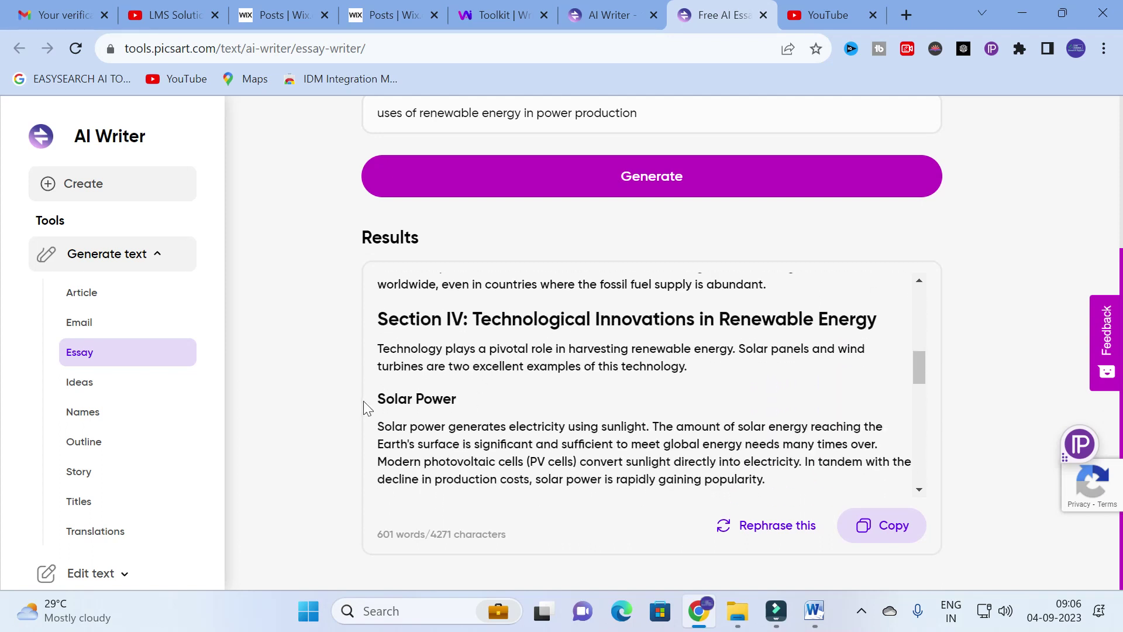
{"action": "scroll", "coordinate": [458, 398], "scroll_direction": "down", "scroll_amount": 6}
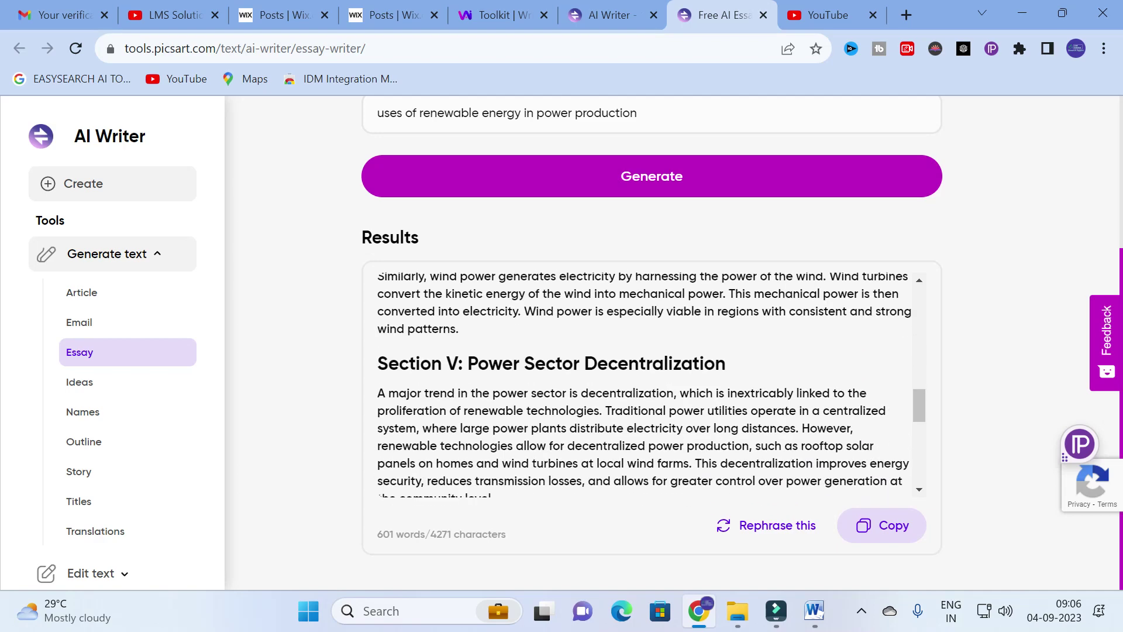
{"action": "scroll", "coordinate": [661, 358], "scroll_direction": "down", "scroll_amount": 3}
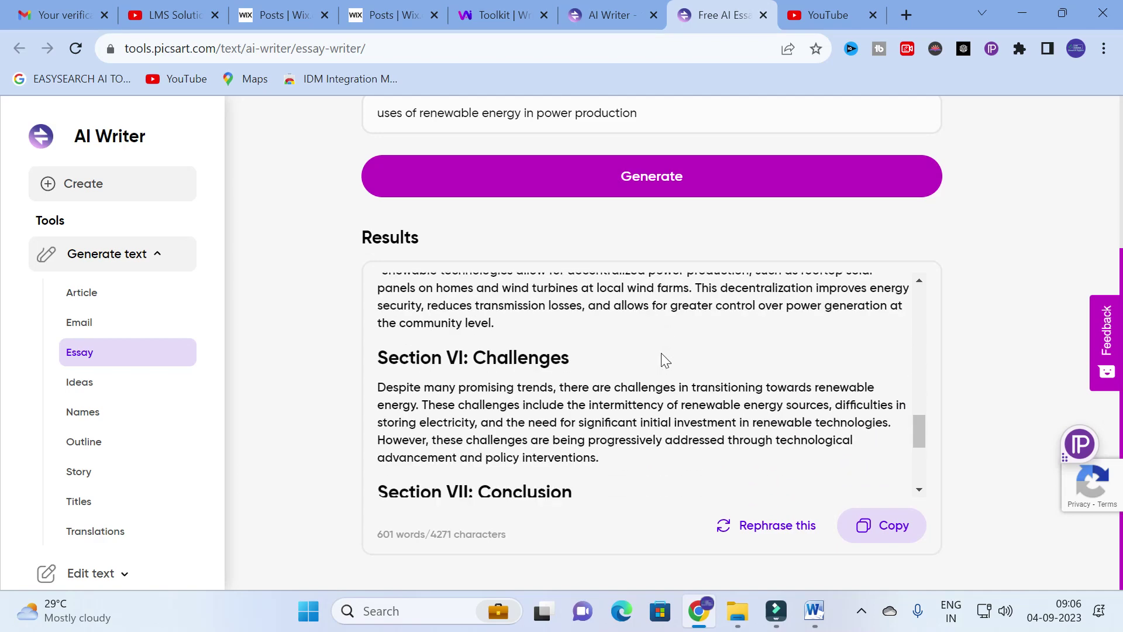
{"action": "scroll", "coordinate": [566, 346], "scroll_direction": "down", "scroll_amount": 3}
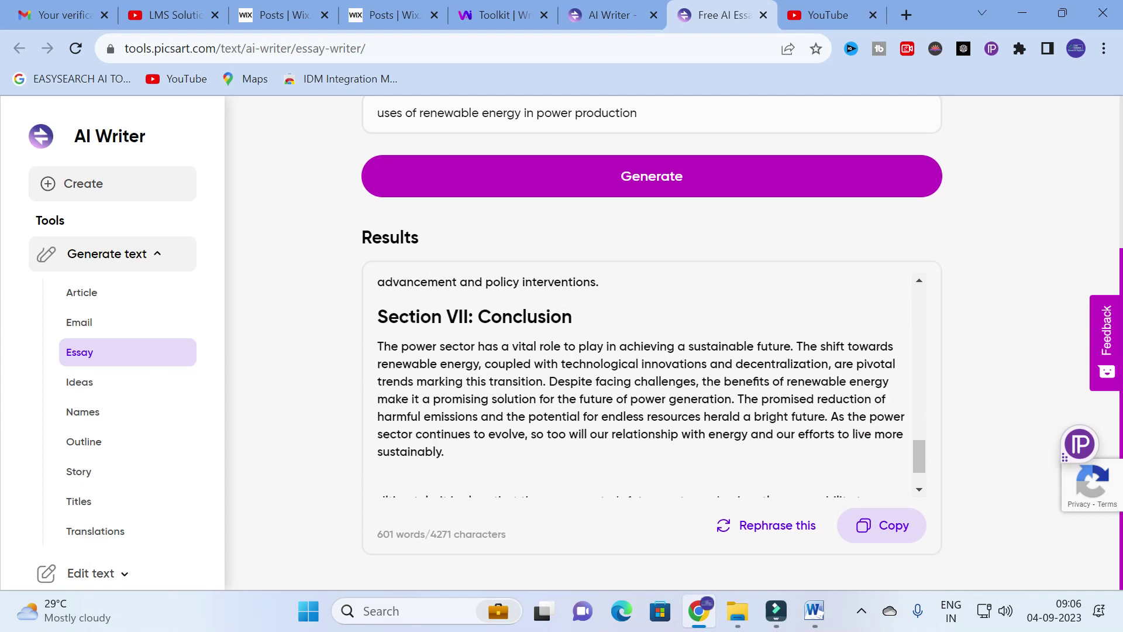